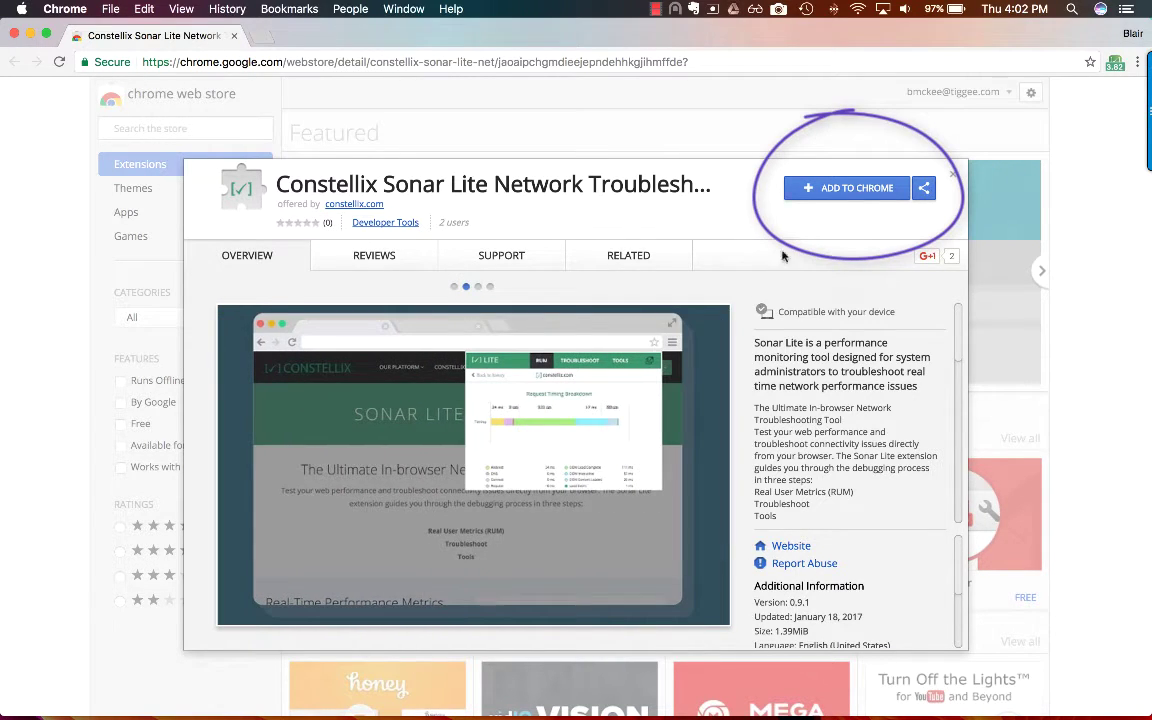
# Add the Constellix Sonar Lite Network Troubleshooting extension to the browser and open it
pyautogui.click(846, 188)
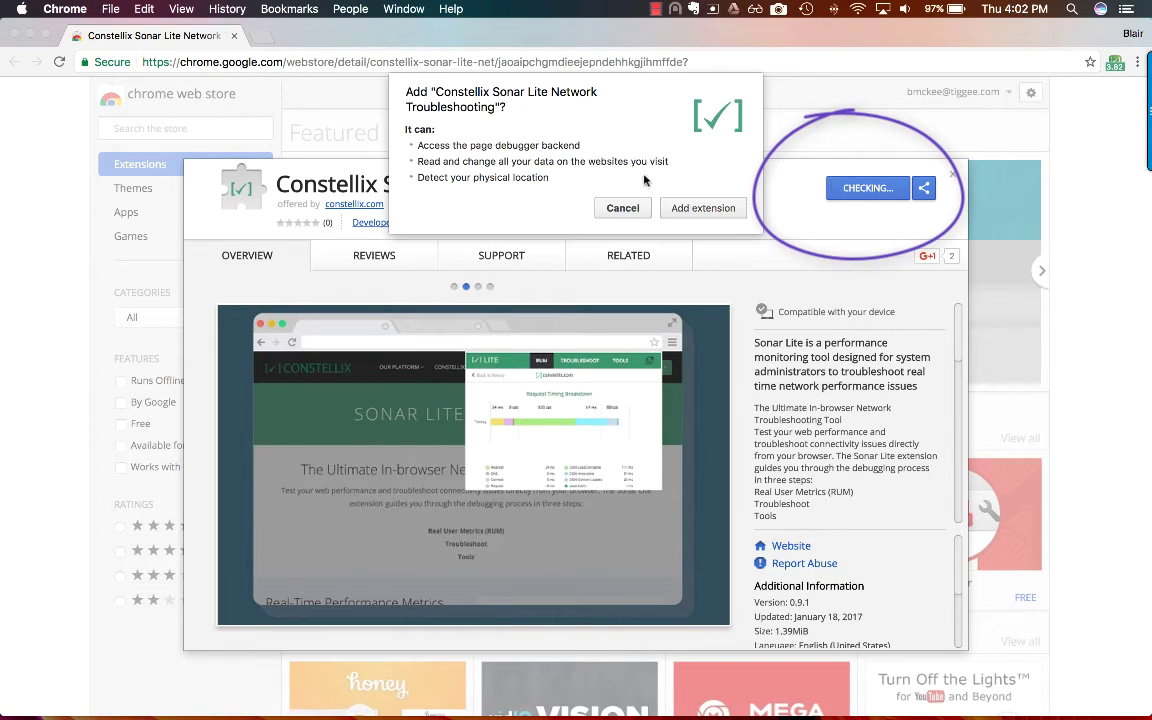
pyautogui.click(676, 209)
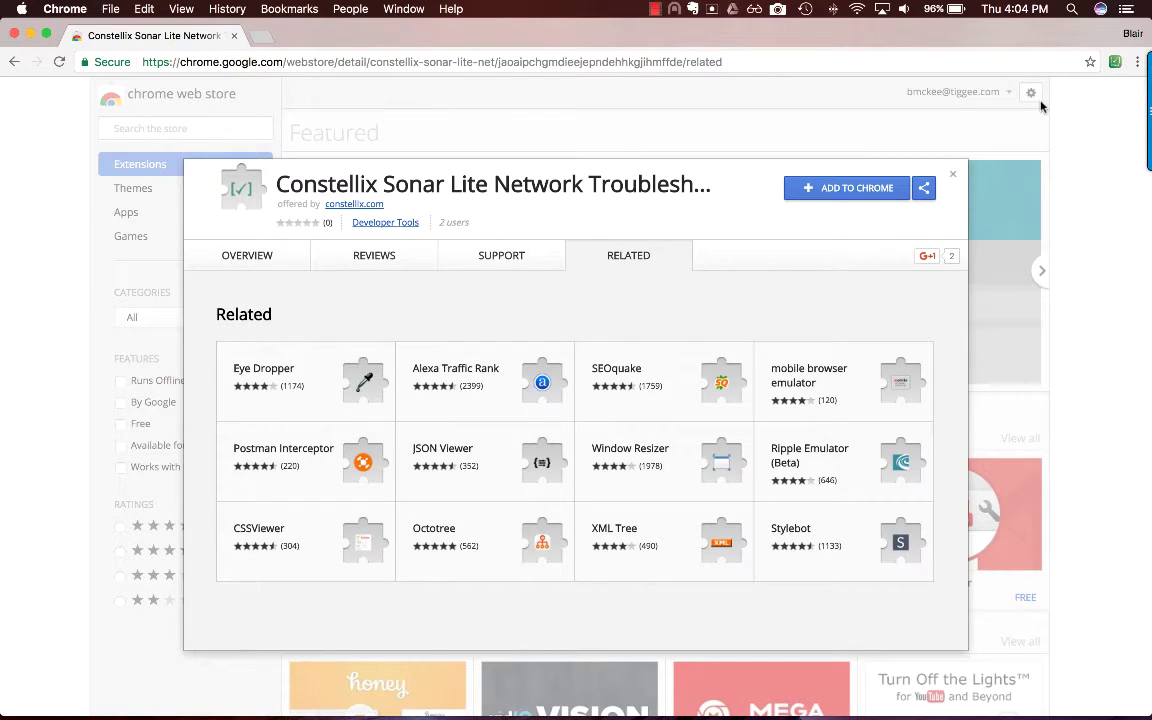
pyautogui.click(1117, 62)
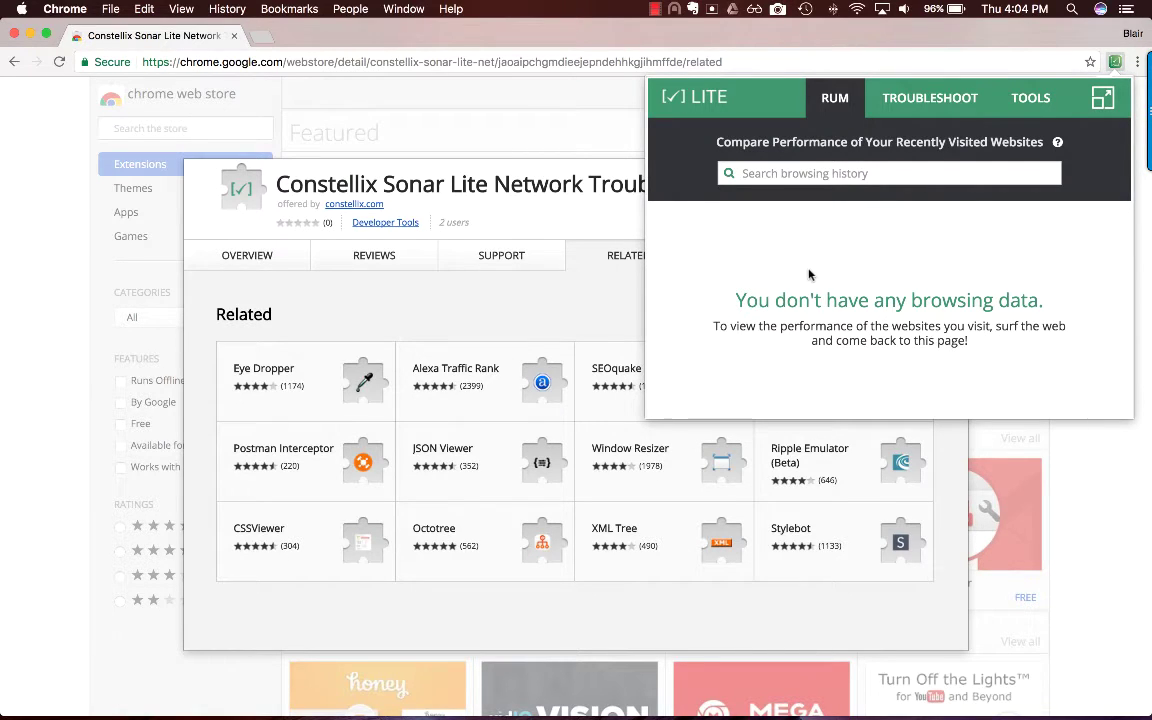
# Load google.com and view its page load performance in the Sonar Lite extension
pyautogui.click(430, 66)
pyautogui.write('google.com')
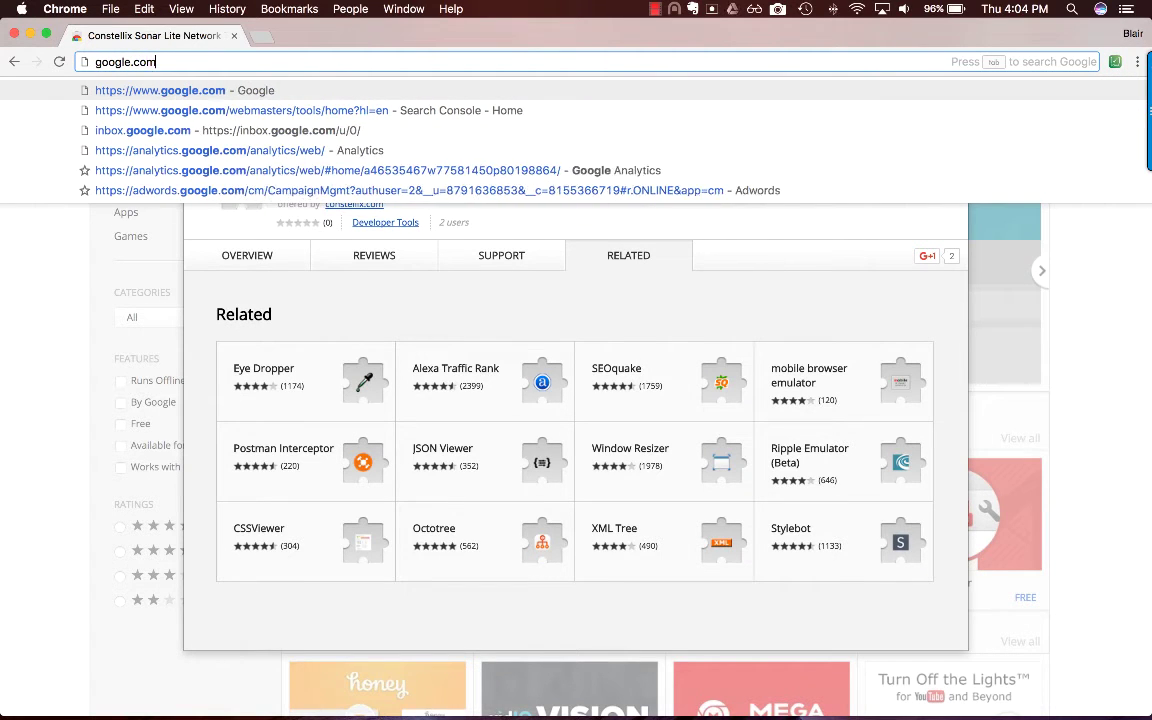
pyautogui.press('Return')
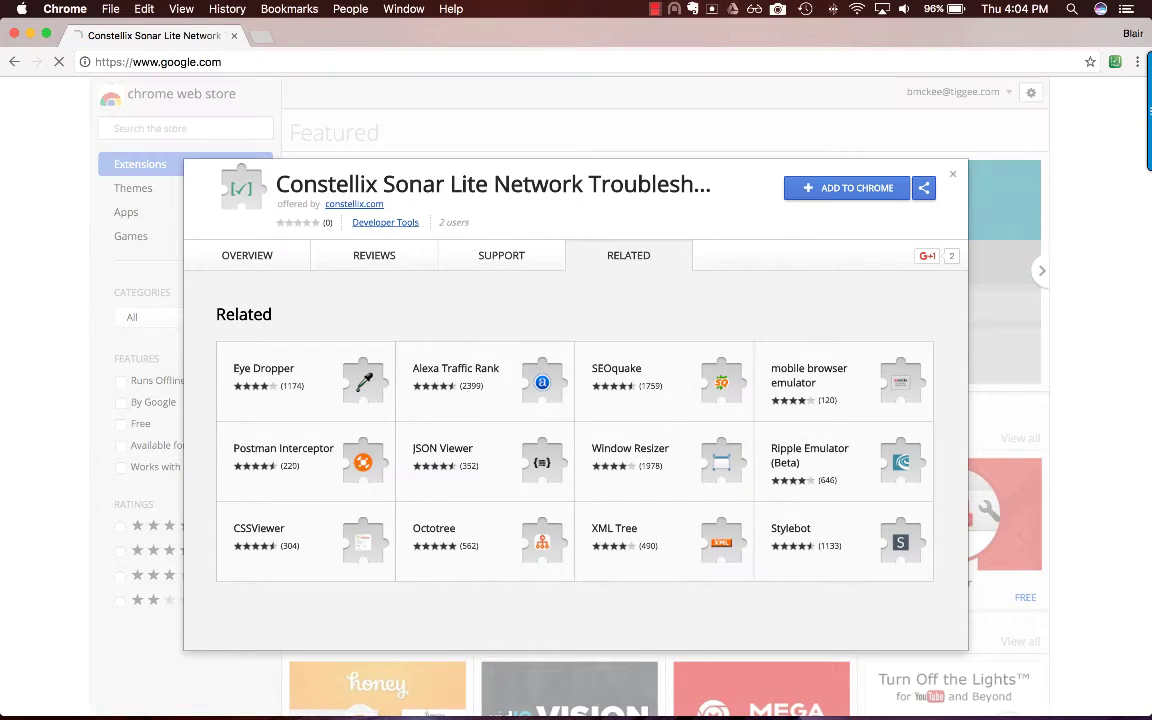
pyautogui.click(1117, 62)
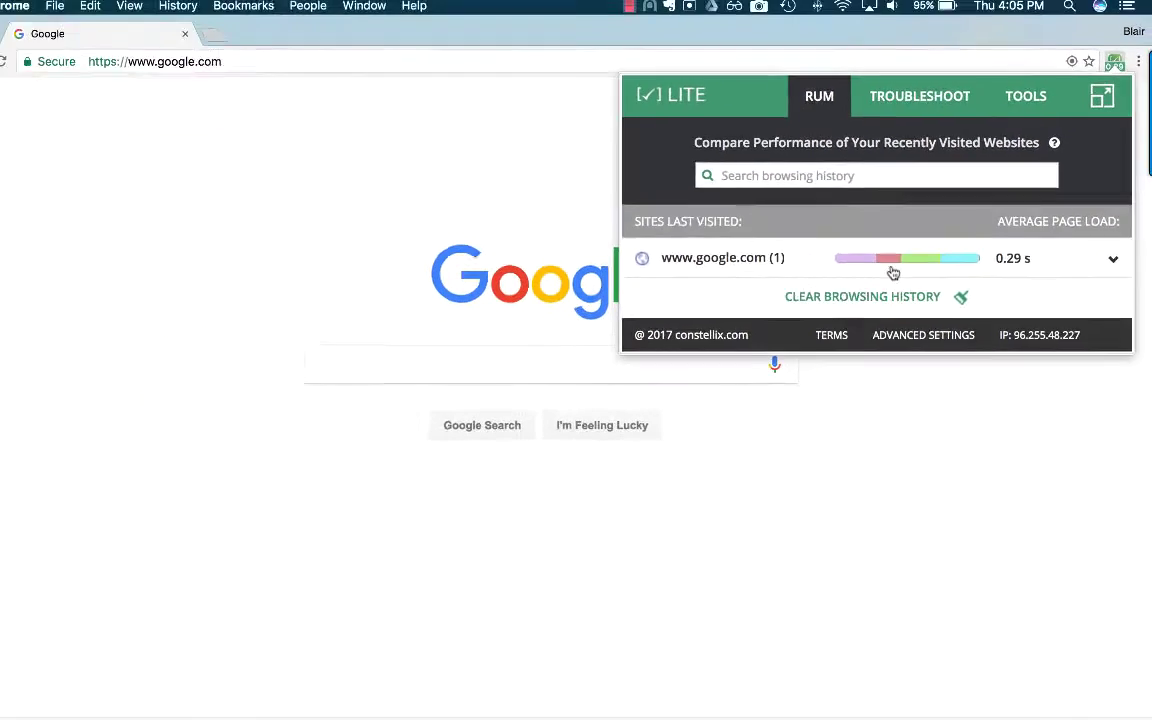
pyautogui.click(470, 80)
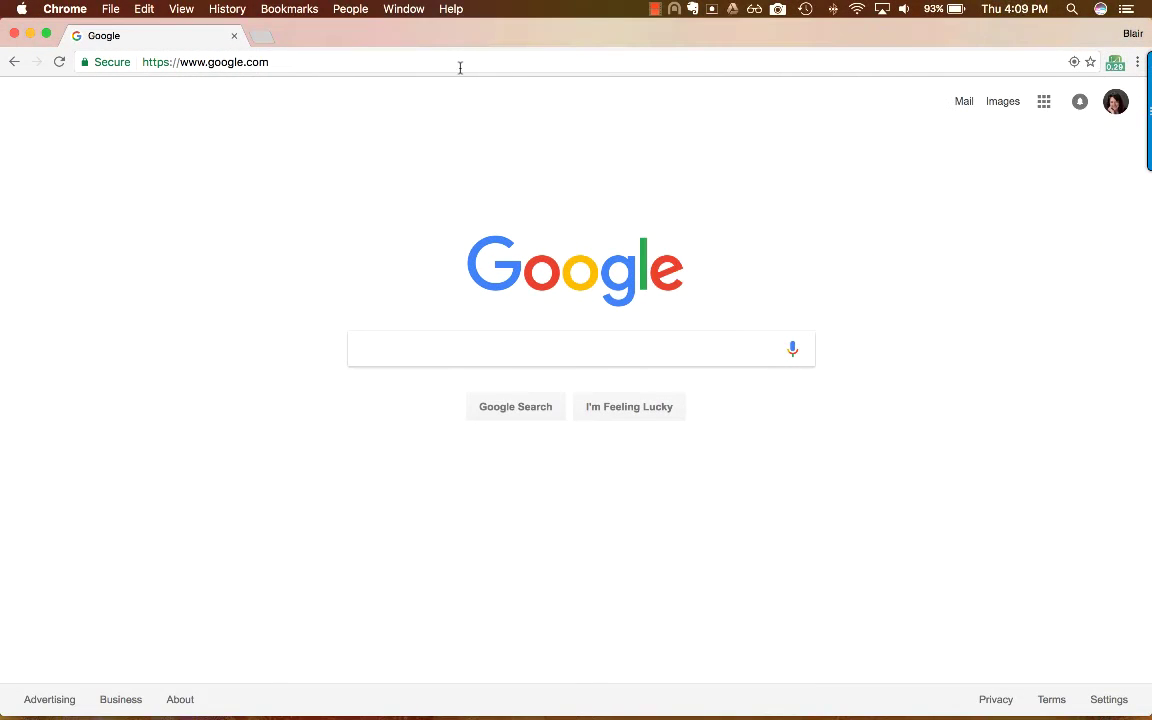
# Load constellix.com and open the Sonar Lite extension on that page
pyautogui.click(460, 72)
pyautogui.write('constell')
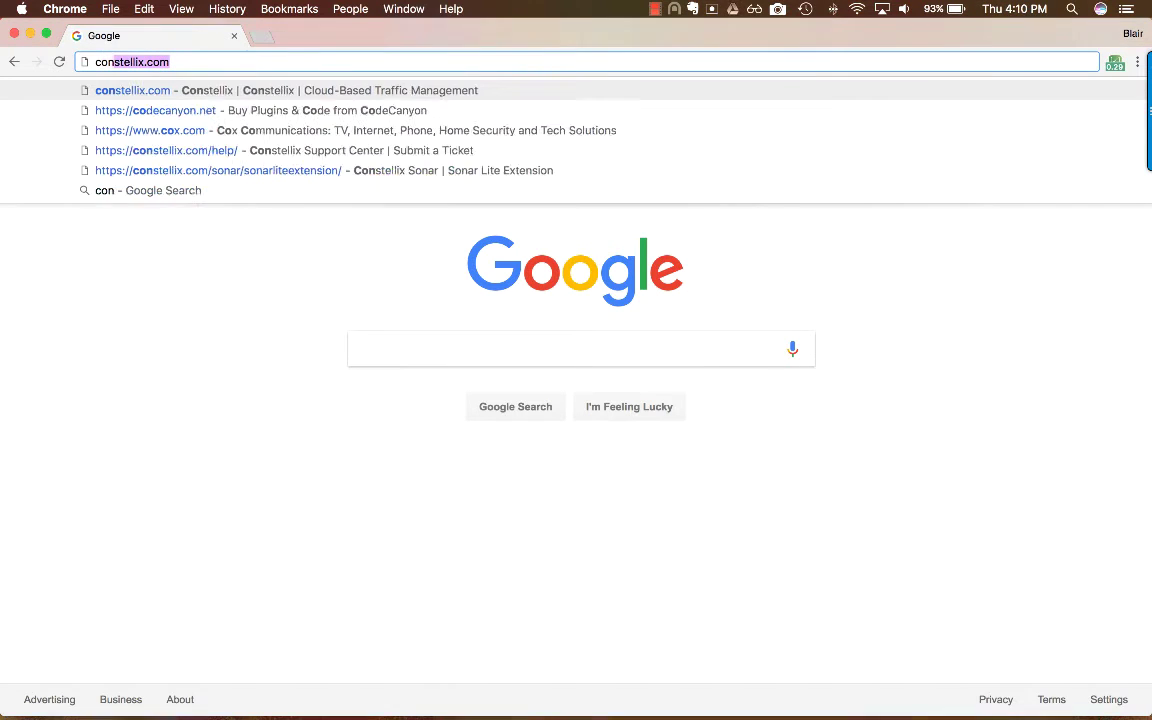
pyautogui.write('ix.co')
pyautogui.press('Return')
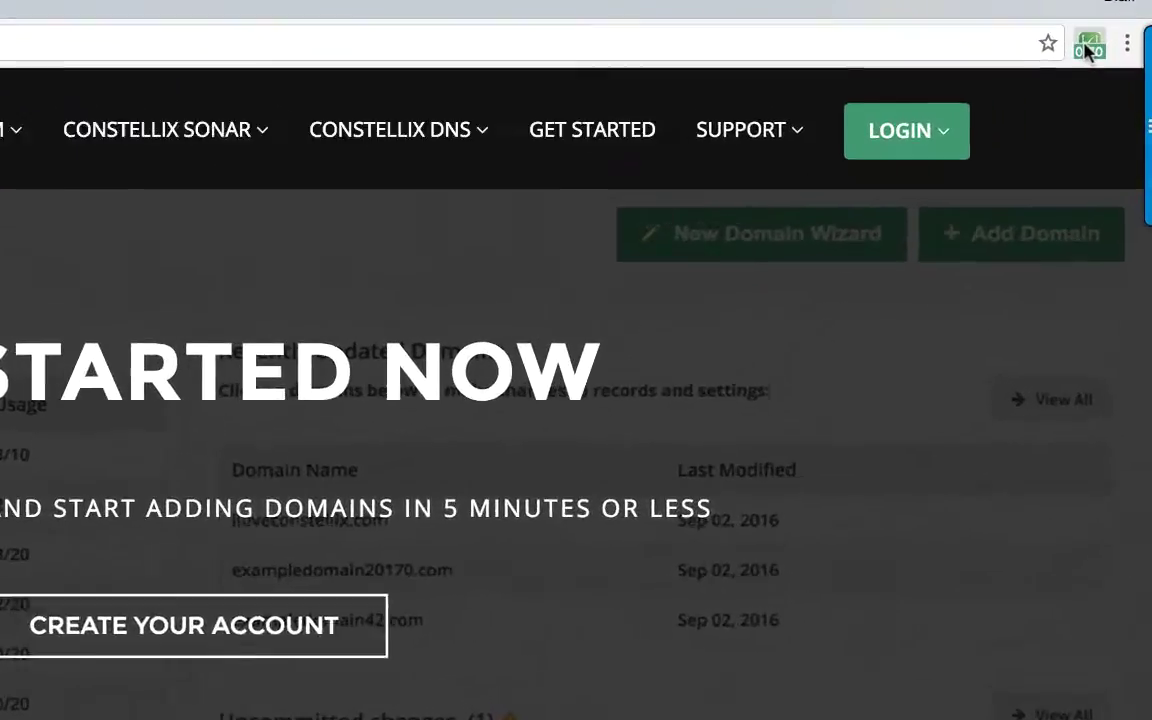
pyautogui.click(1088, 50)
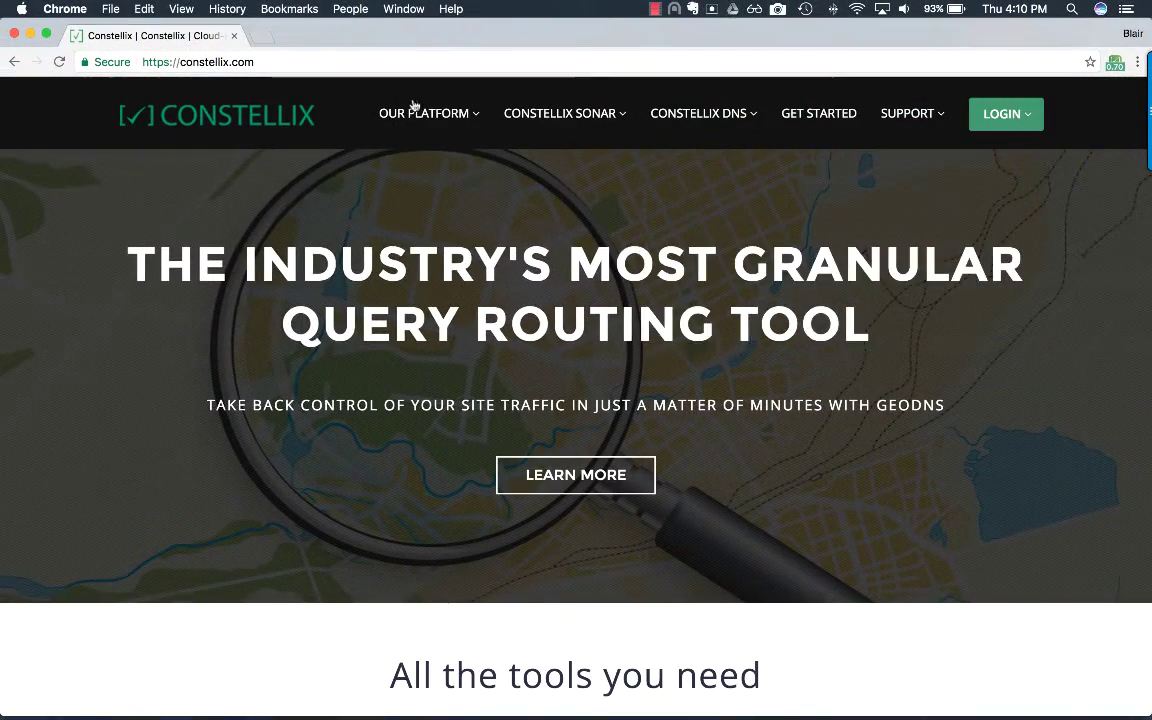
# Go to the Constellix About Us page and bring up its performance results in Sonar Lite
pyautogui.moveTo(425, 118)
pyautogui.click(406, 205)
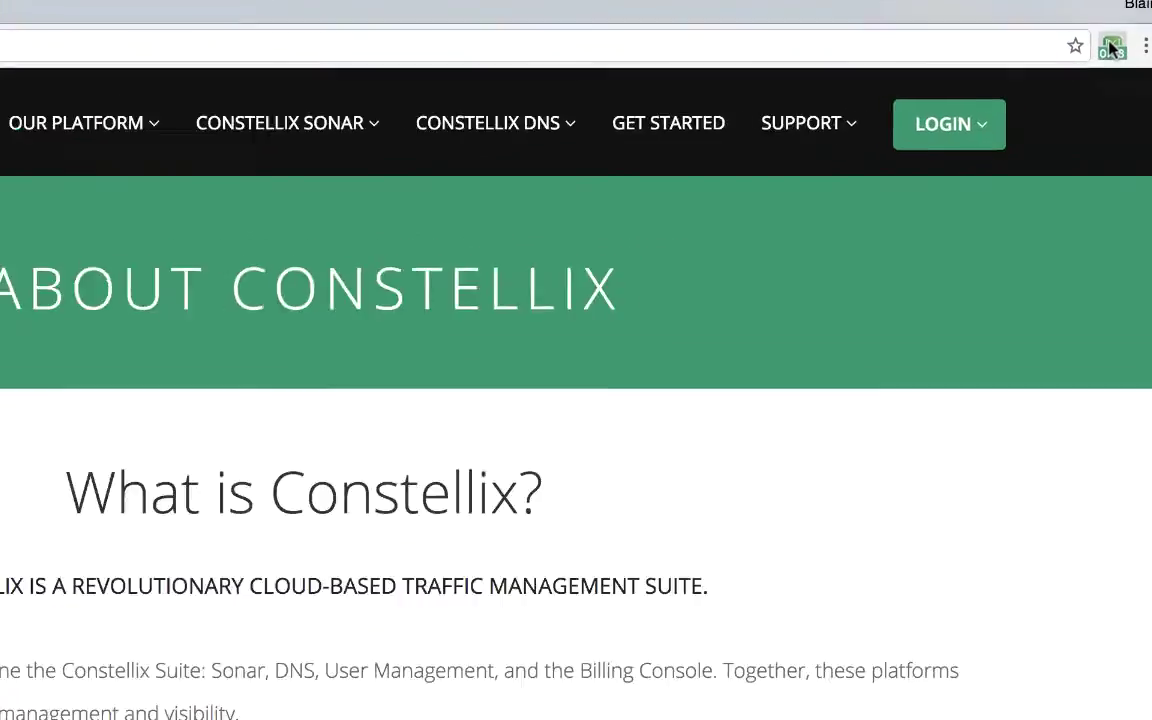
pyautogui.click(1115, 62)
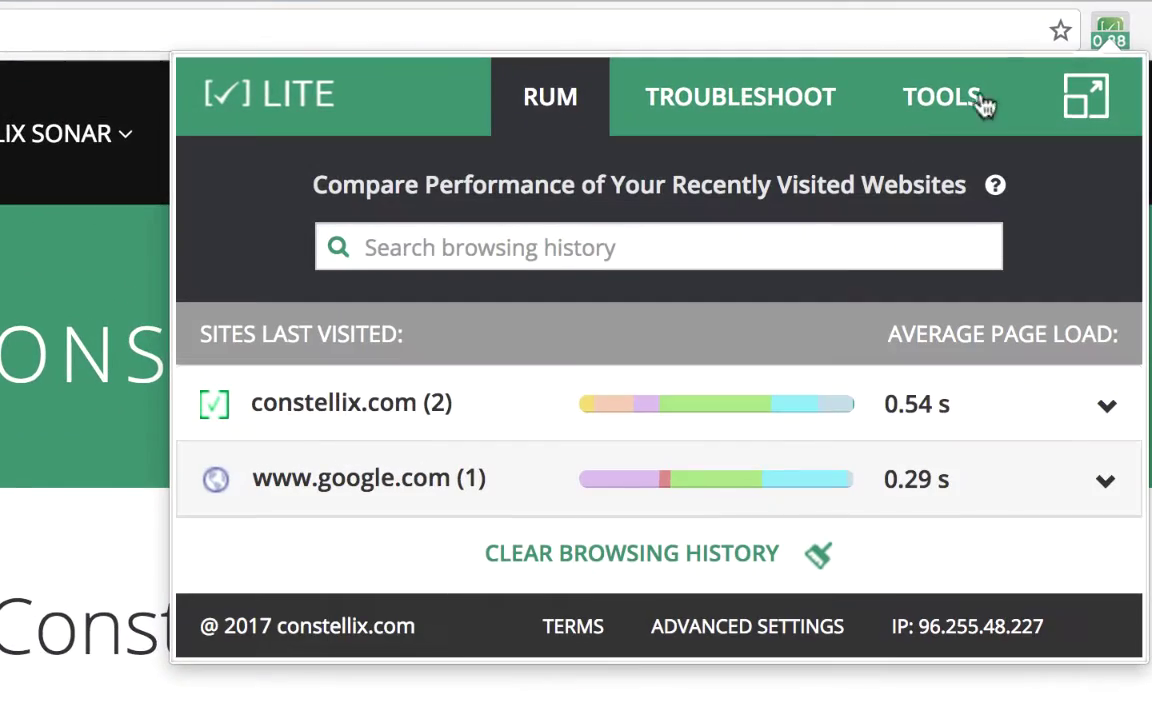
# Examine the request timing breakdown of the constellix.com /ourplatform/aboutus/ visit, including its raw data
pyautogui.click(1055, 410)
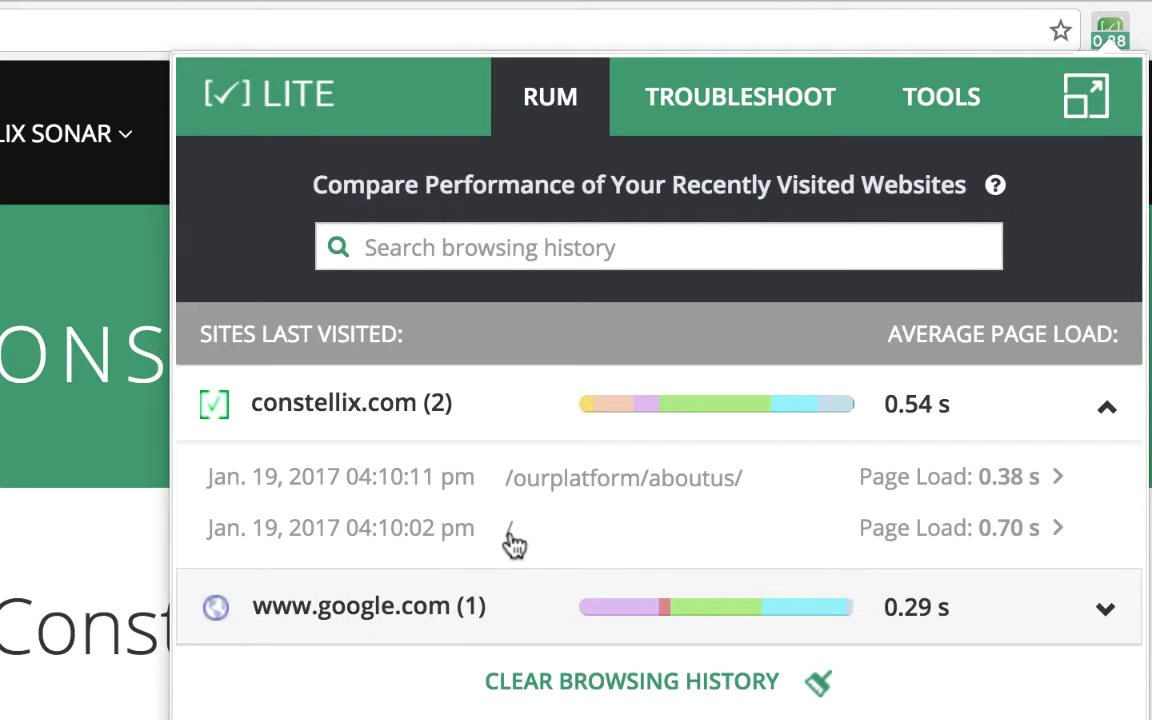
pyautogui.click(891, 481)
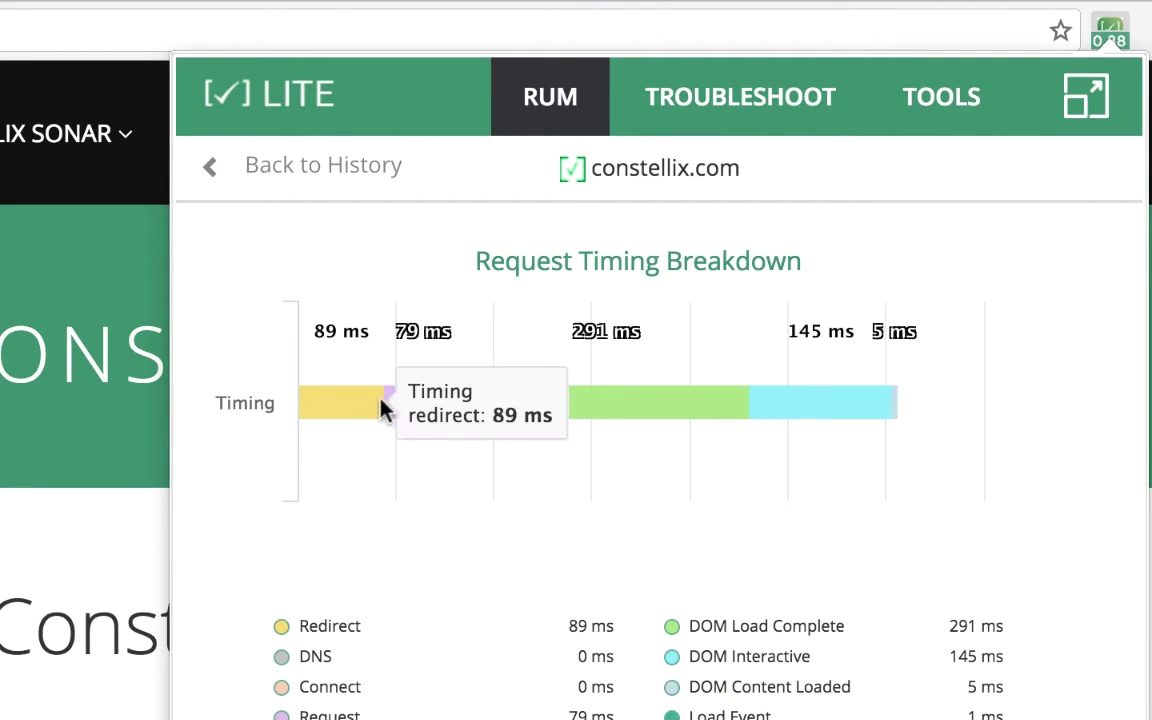
pyautogui.moveTo(528, 406)
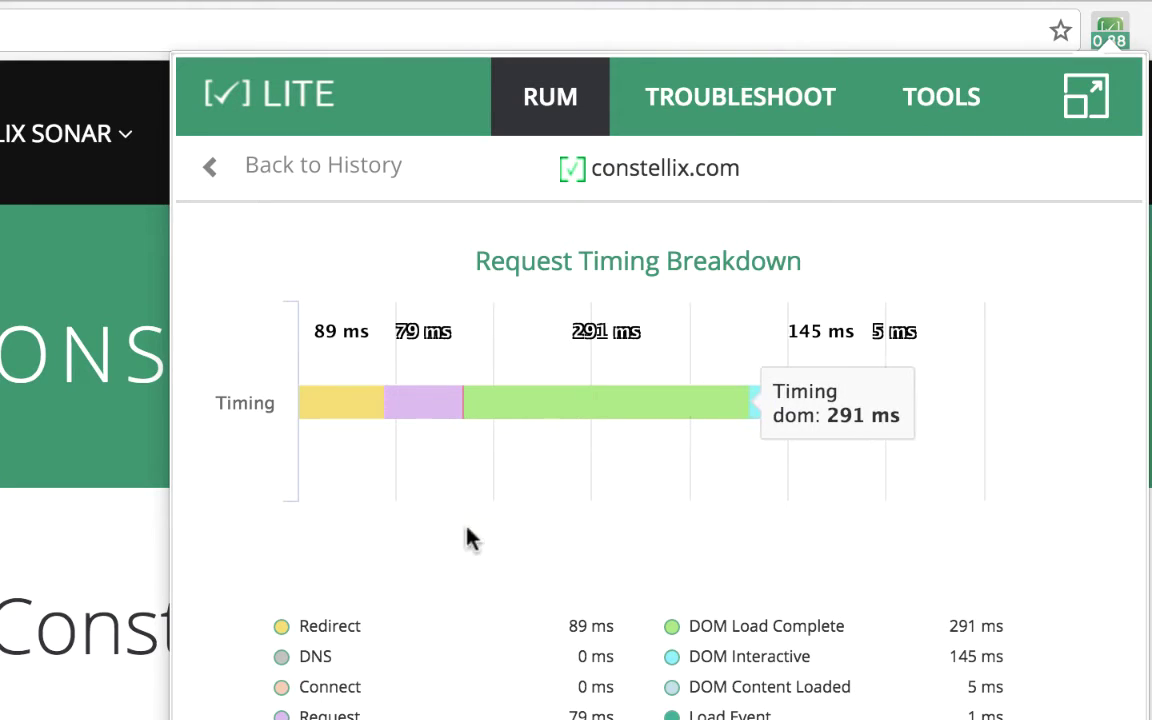
pyautogui.scroll(-3, 450, 617)
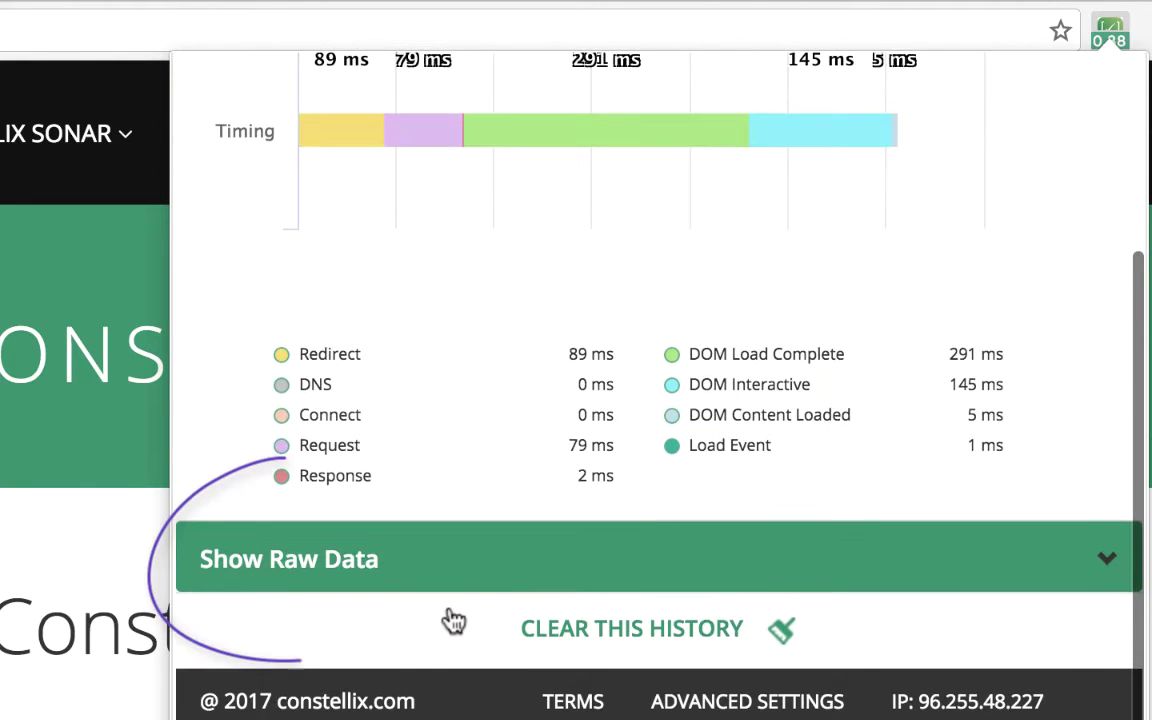
pyautogui.click(532, 550)
pyautogui.scroll(-5, 532, 550)
pyautogui.scroll(-4, 532, 550)
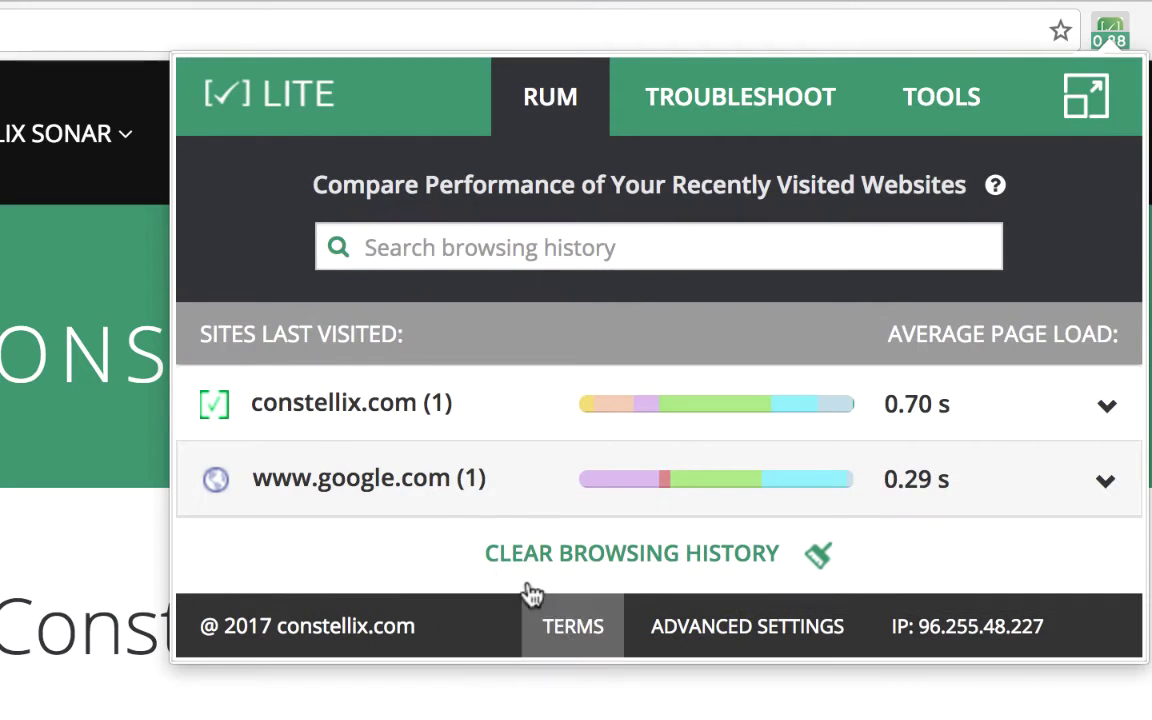
# Clear the browsing history stored in Sonar Lite
pyautogui.click(595, 648)
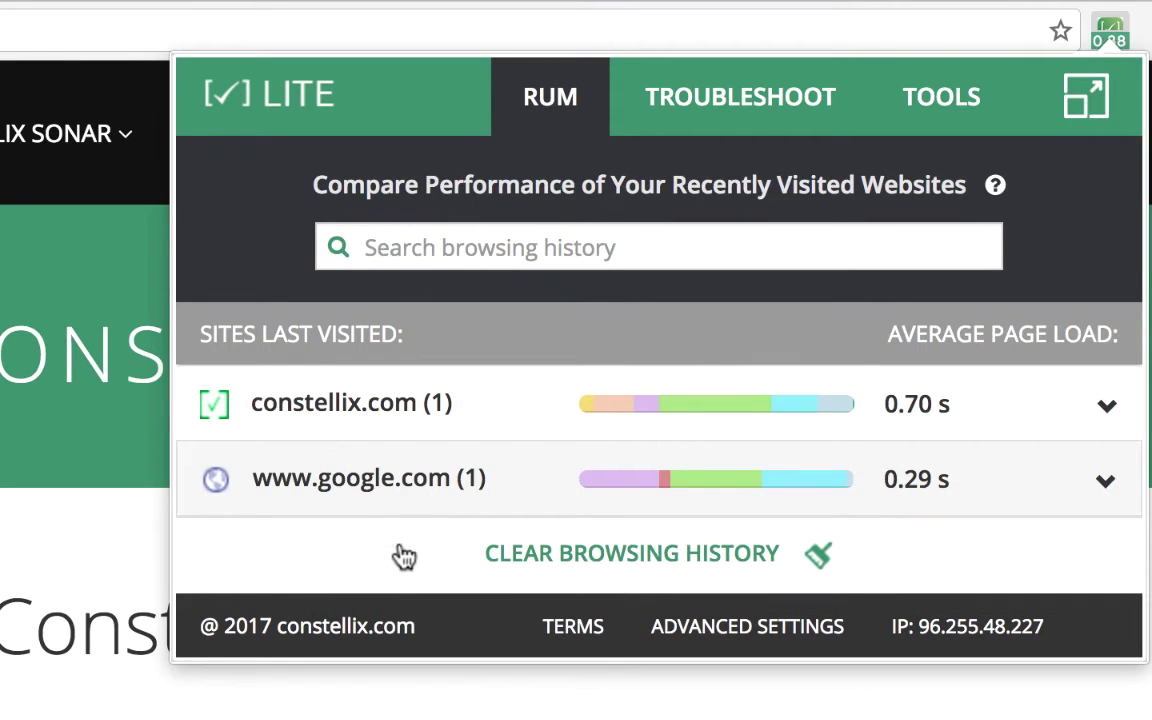
pyautogui.click(613, 555)
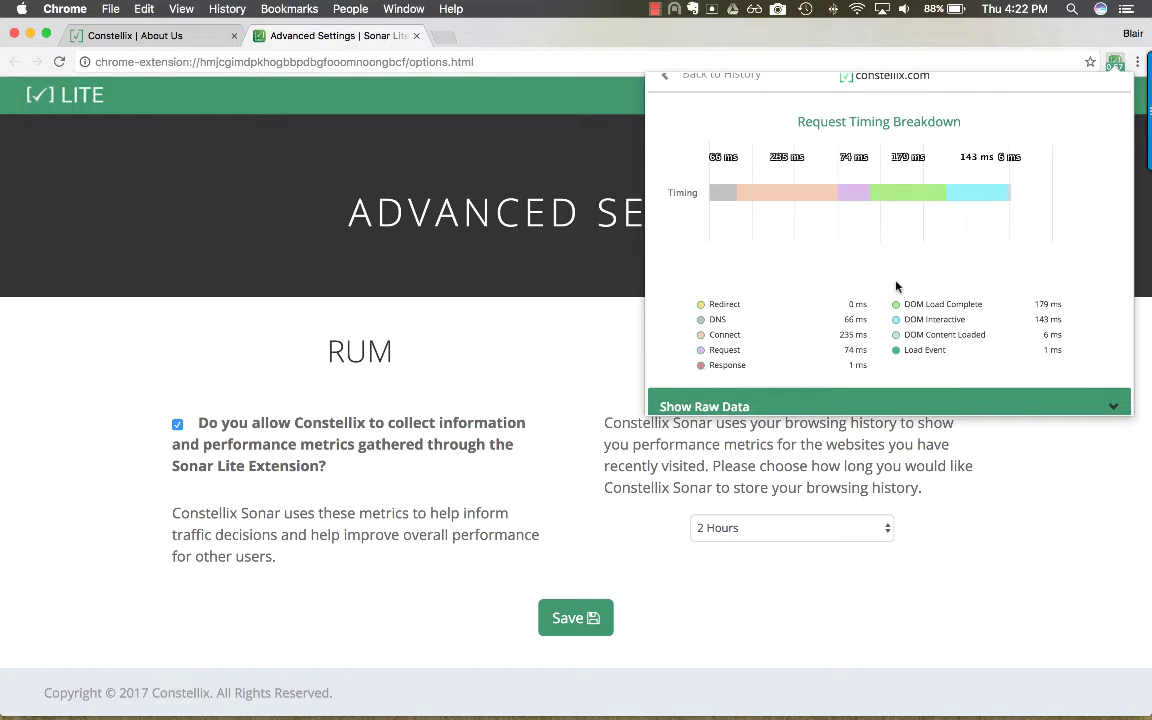
# Examine the request timing breakdown for constellix.com, checking the connect segment and the timing legend
pyautogui.scroll(2, 782, 303)
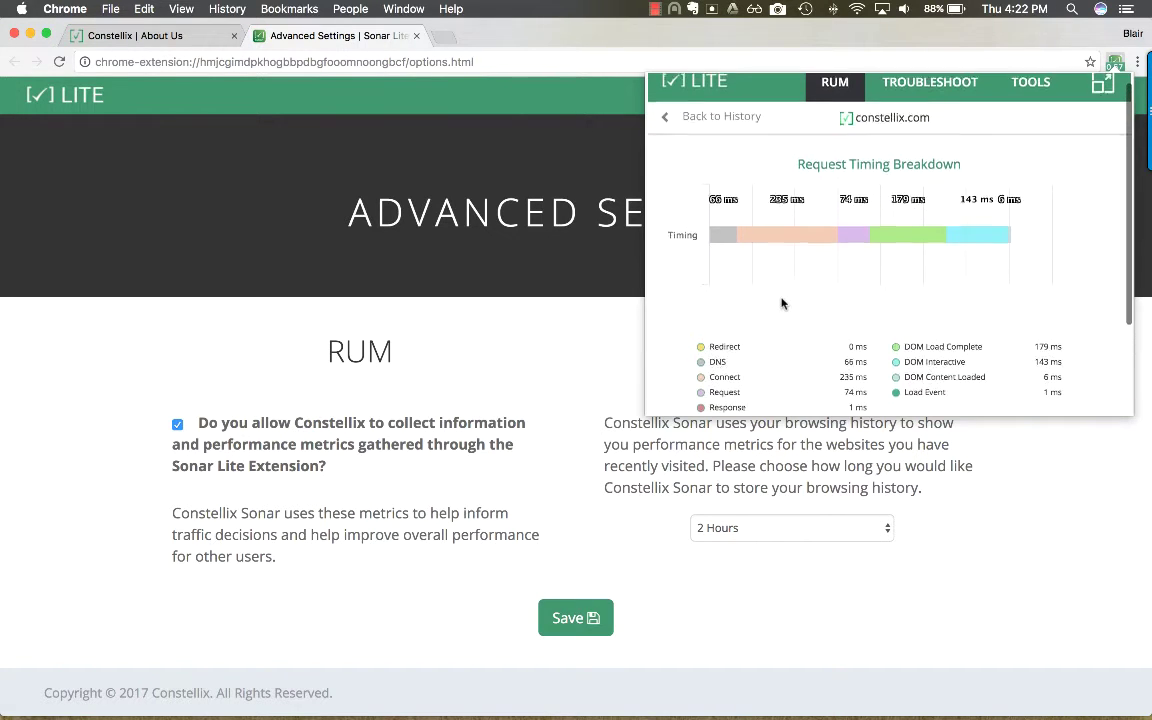
pyautogui.moveTo(764, 241)
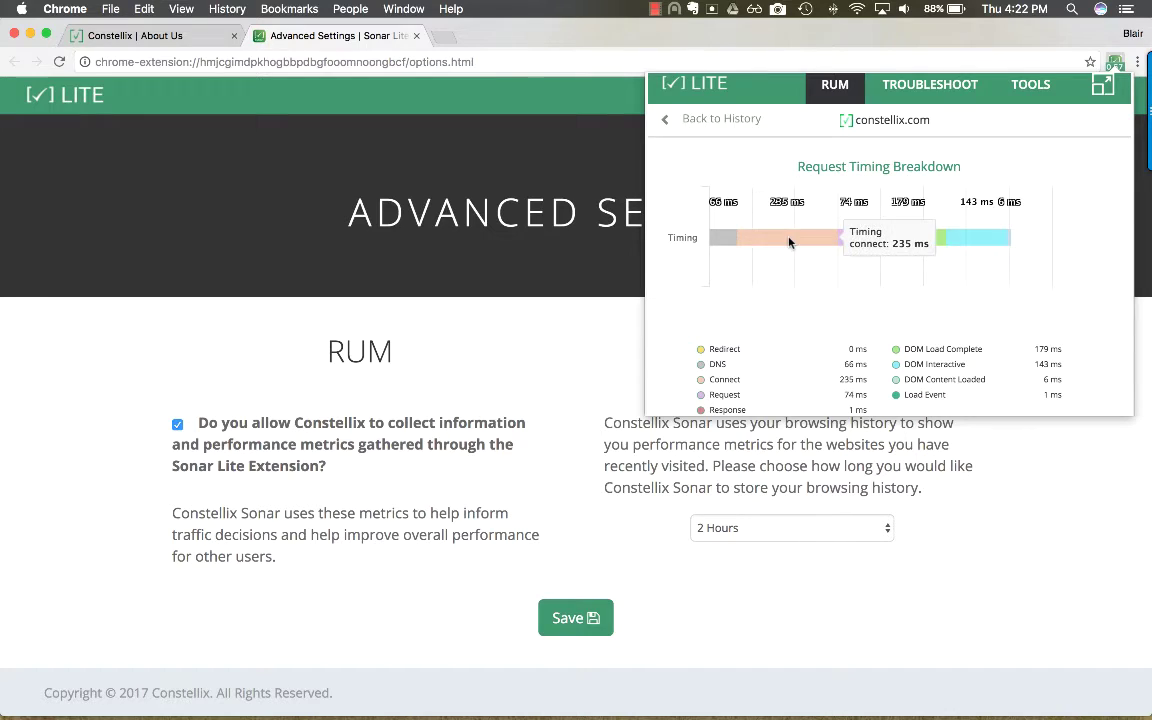
pyautogui.scroll(-1, 895, 288)
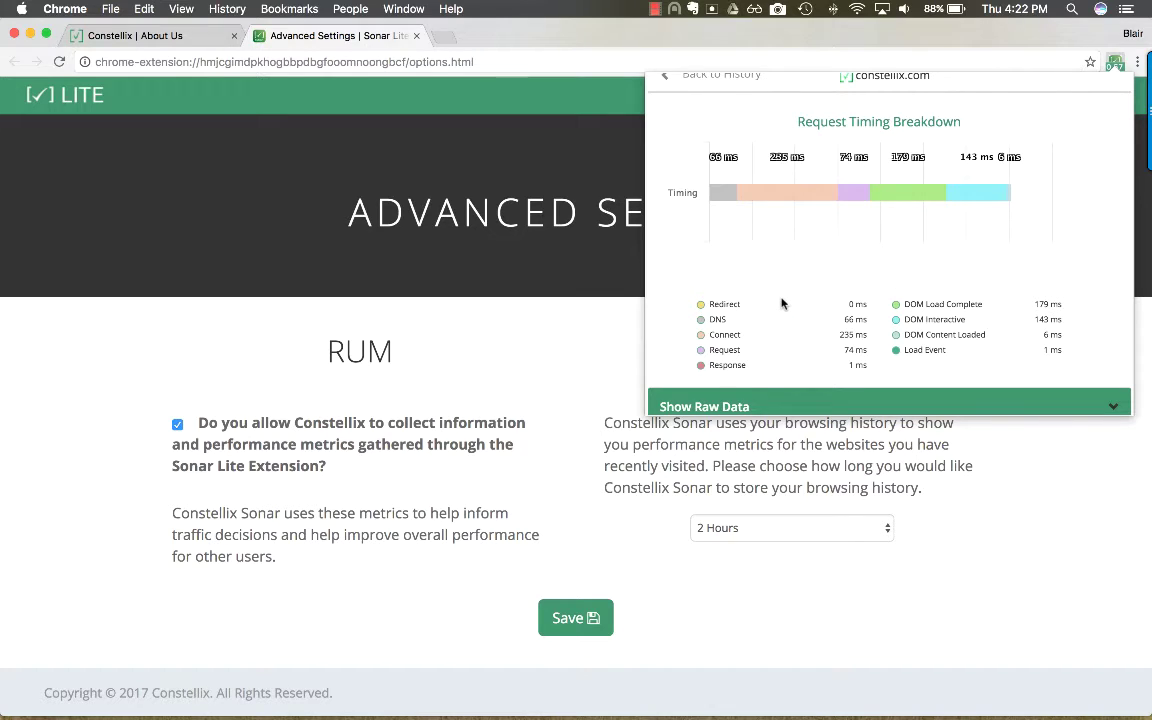
pyautogui.scroll(1, 782, 303)
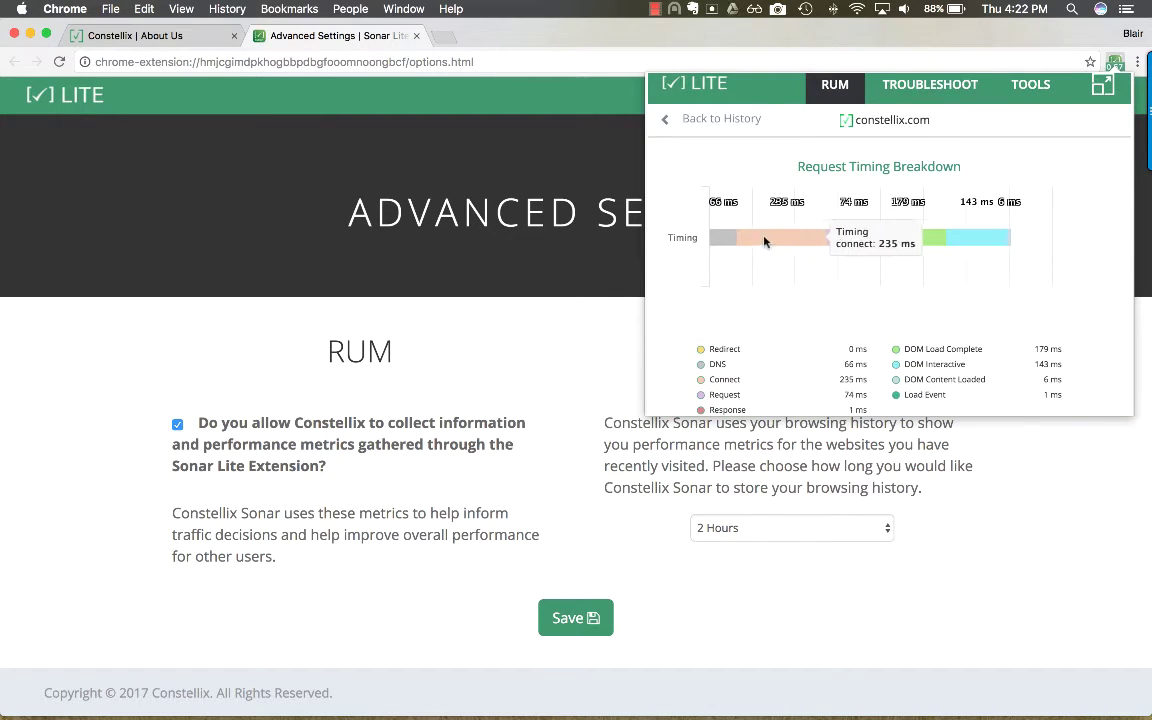
pyautogui.scroll(1, 880, 200)
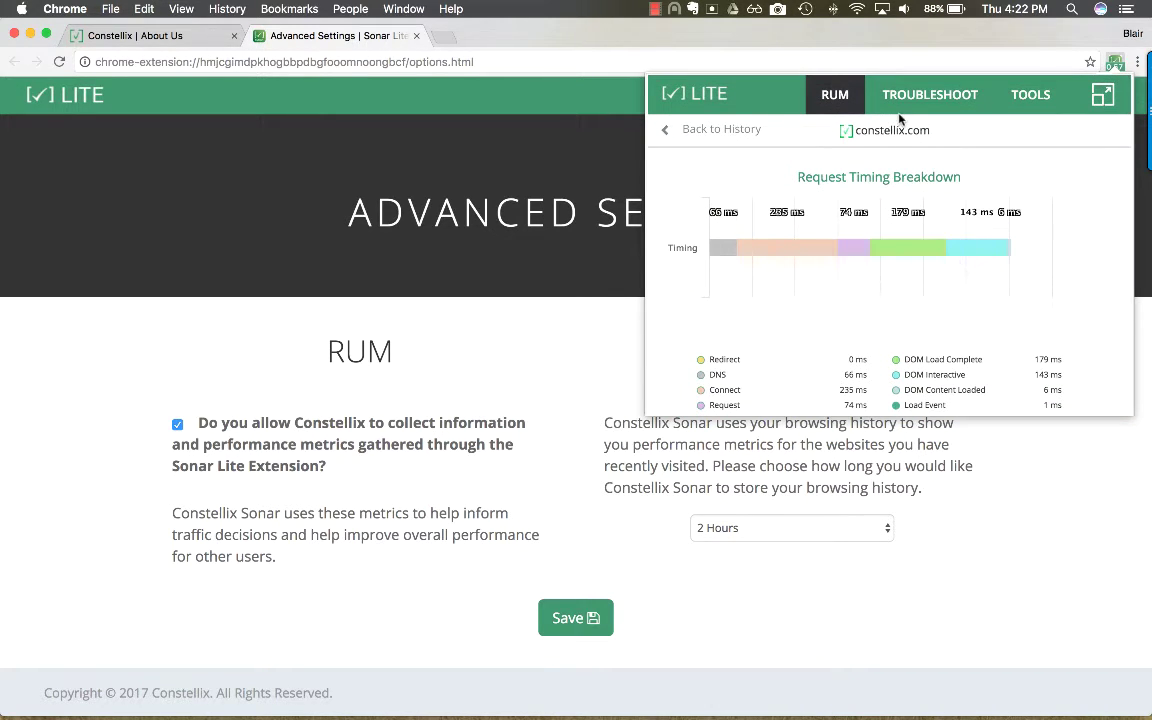
pyautogui.moveTo(857, 256)
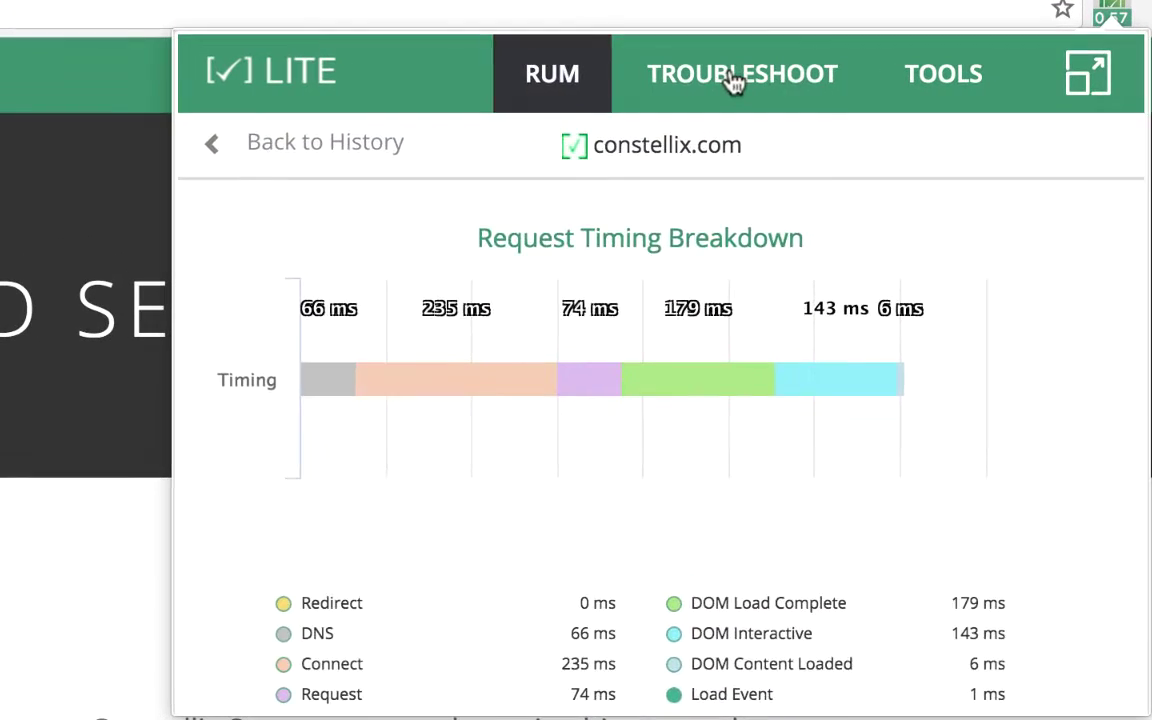
# Begin troubleshooting the domain dnsmadeeasy.com with Washington, DC, U.S.A as the test location
pyautogui.click(735, 83)
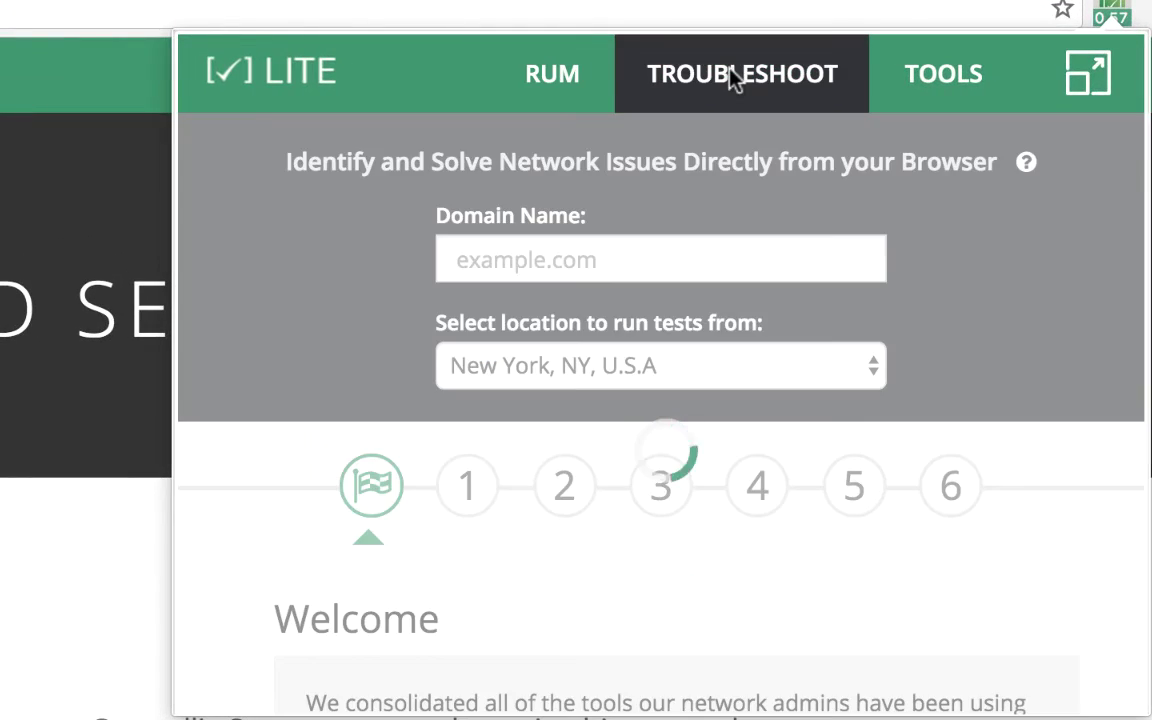
pyautogui.write('dnsmadeeasy.com')
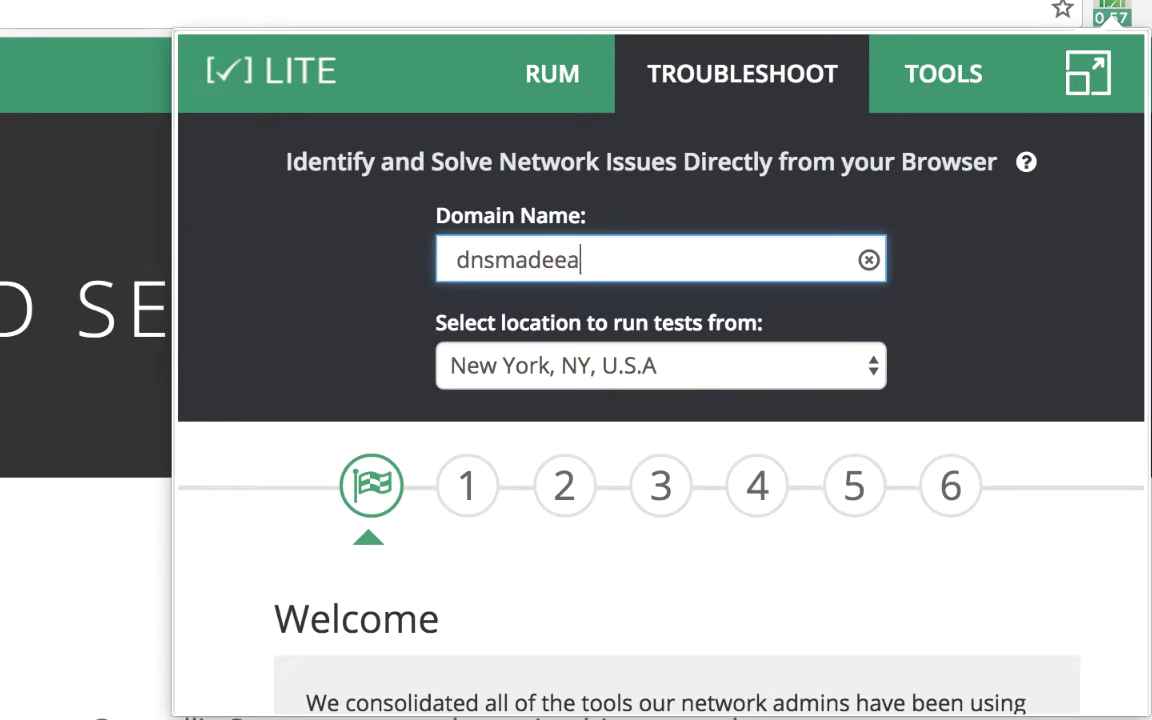
pyautogui.click(660, 368)
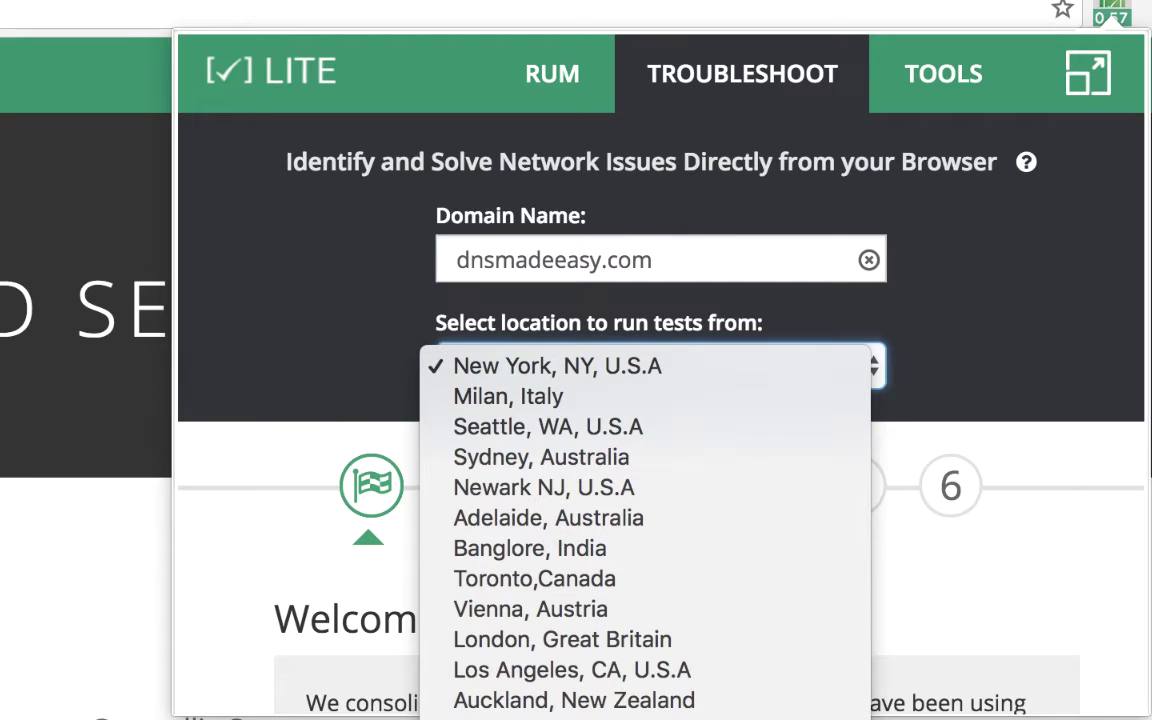
pyautogui.click(560, 716)
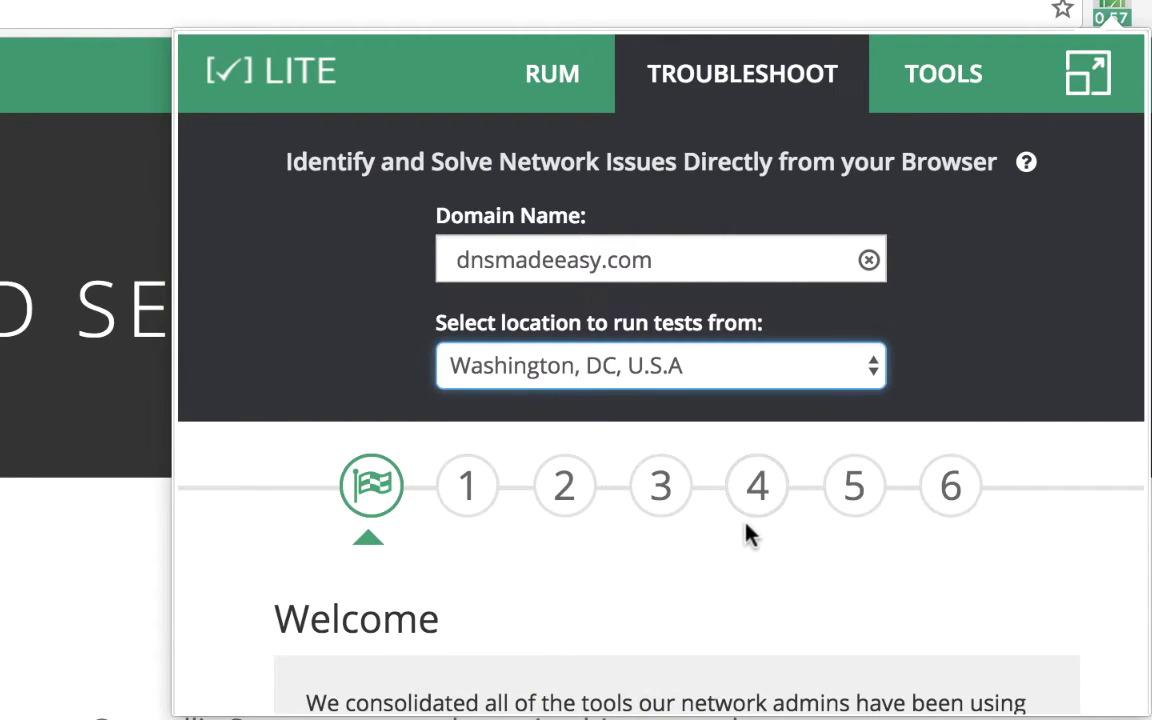
pyautogui.scroll(-3, 748, 535)
pyautogui.scroll(-1, 748, 535)
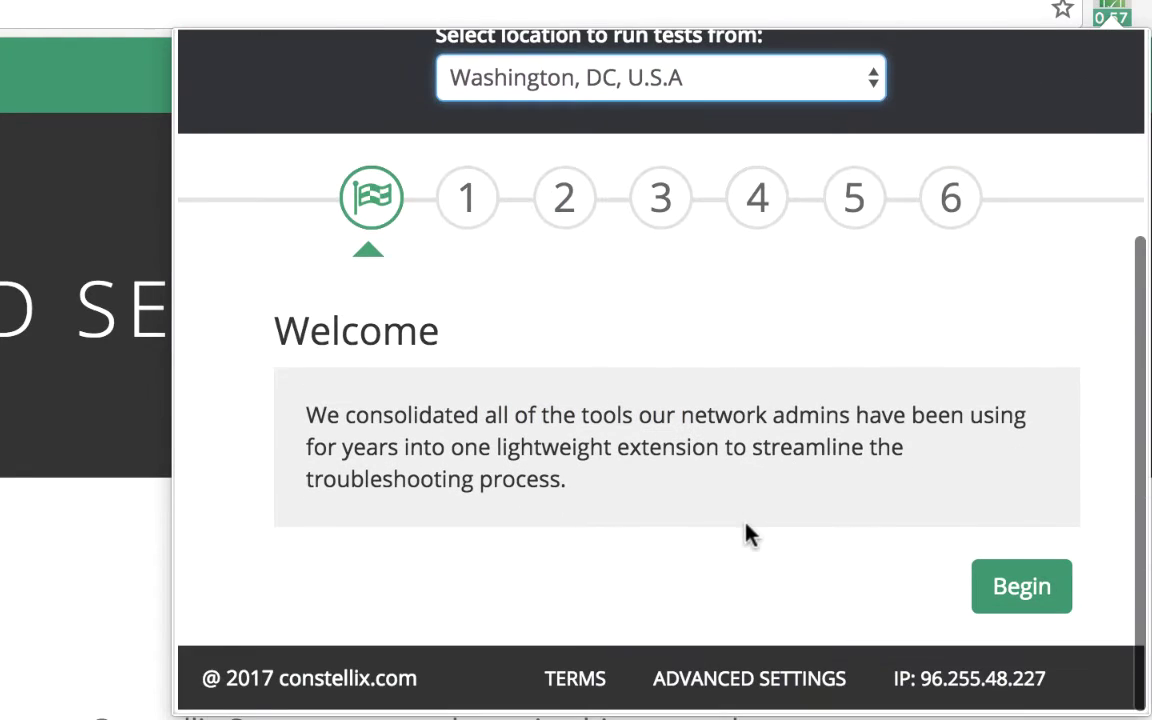
pyautogui.click(1018, 604)
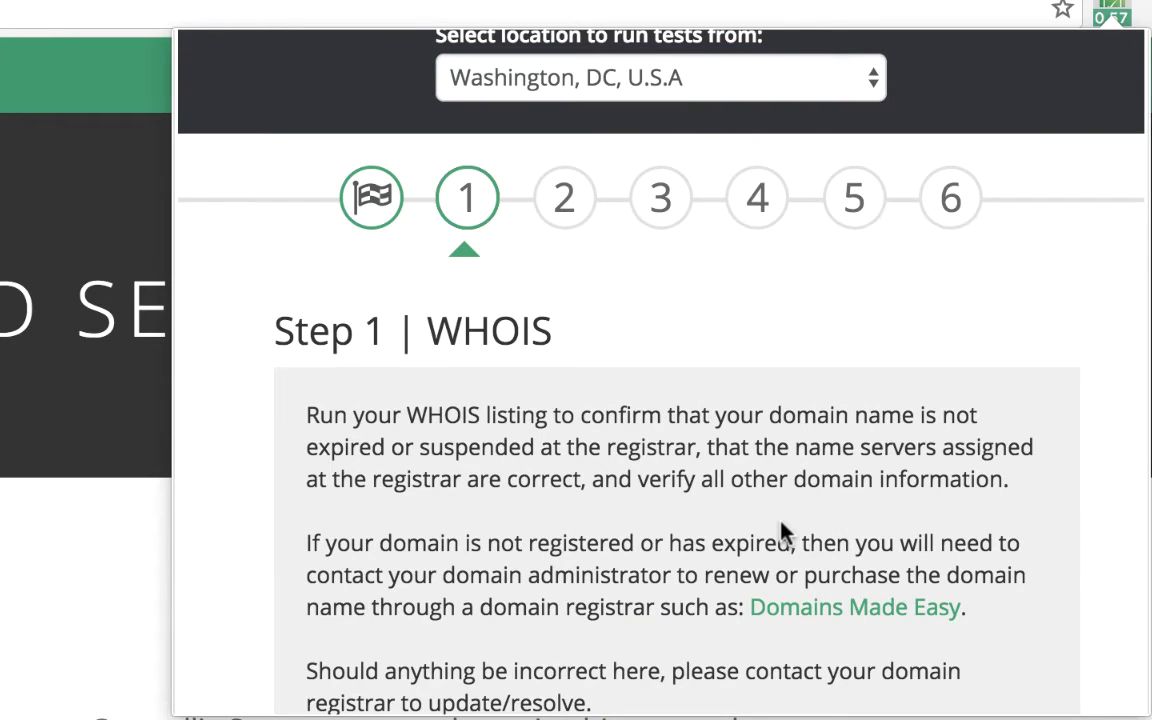
# Review the WHOIS results for the domain and continue to the TLD name server check
pyautogui.scroll(-1, 783, 533)
pyautogui.scroll(1, 783, 533)
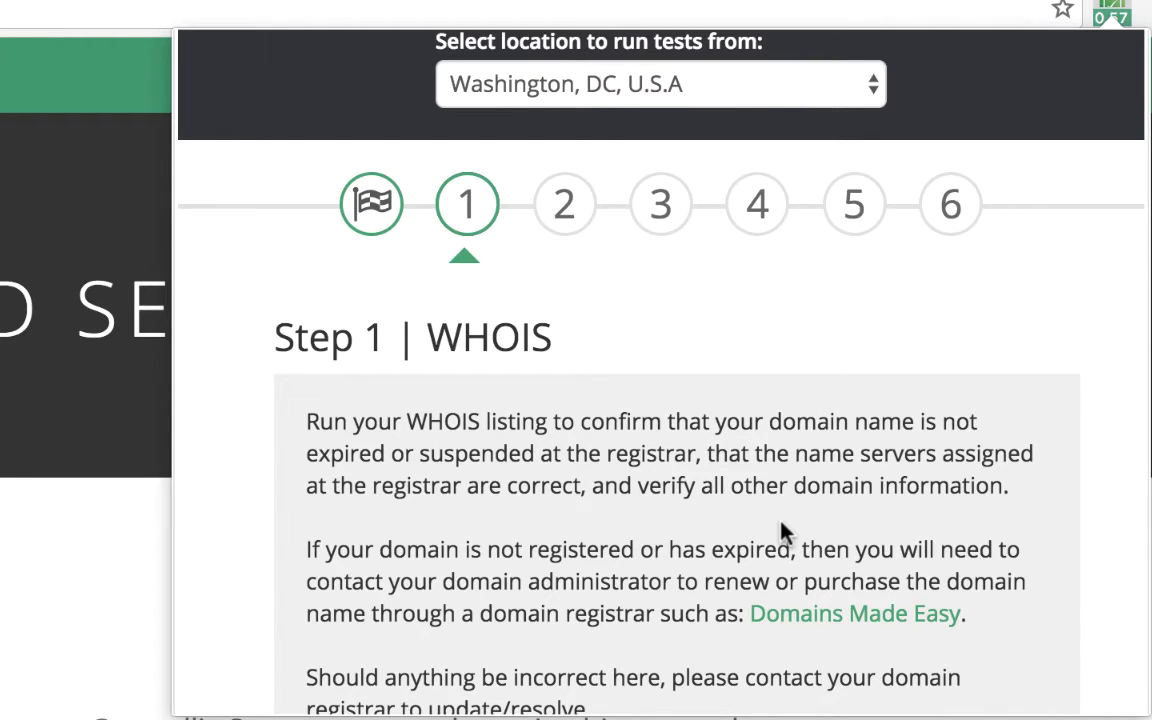
pyautogui.scroll(-5, 783, 533)
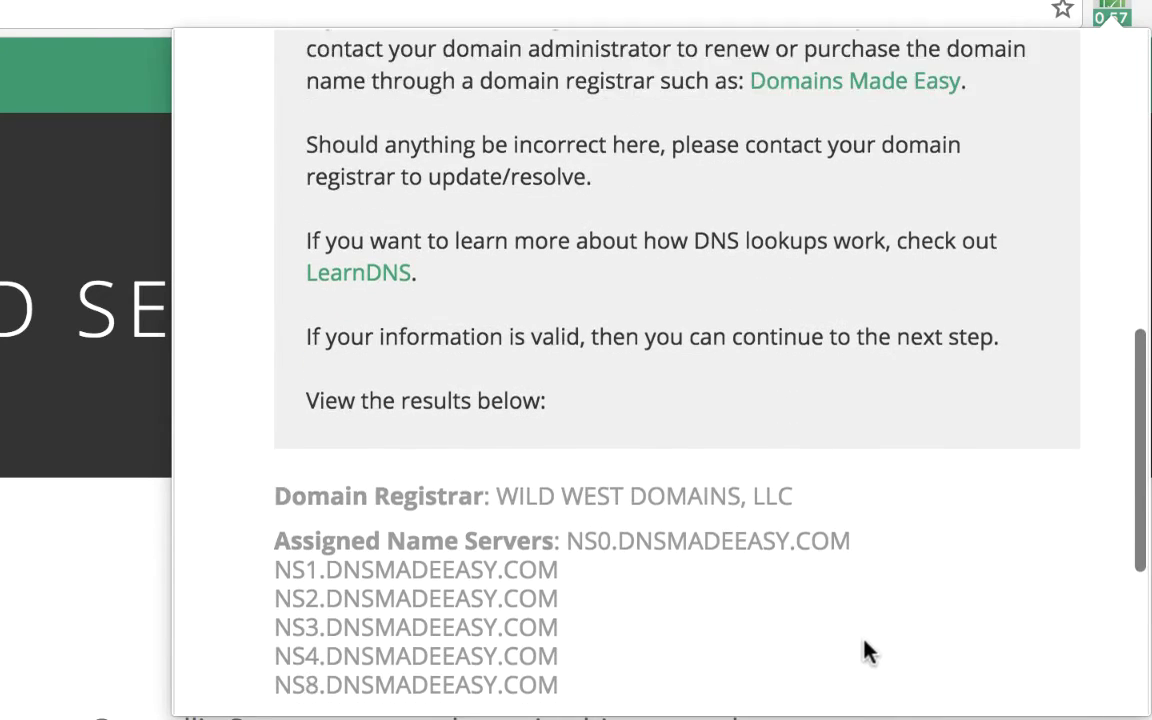
pyautogui.scroll(-3, 868, 652)
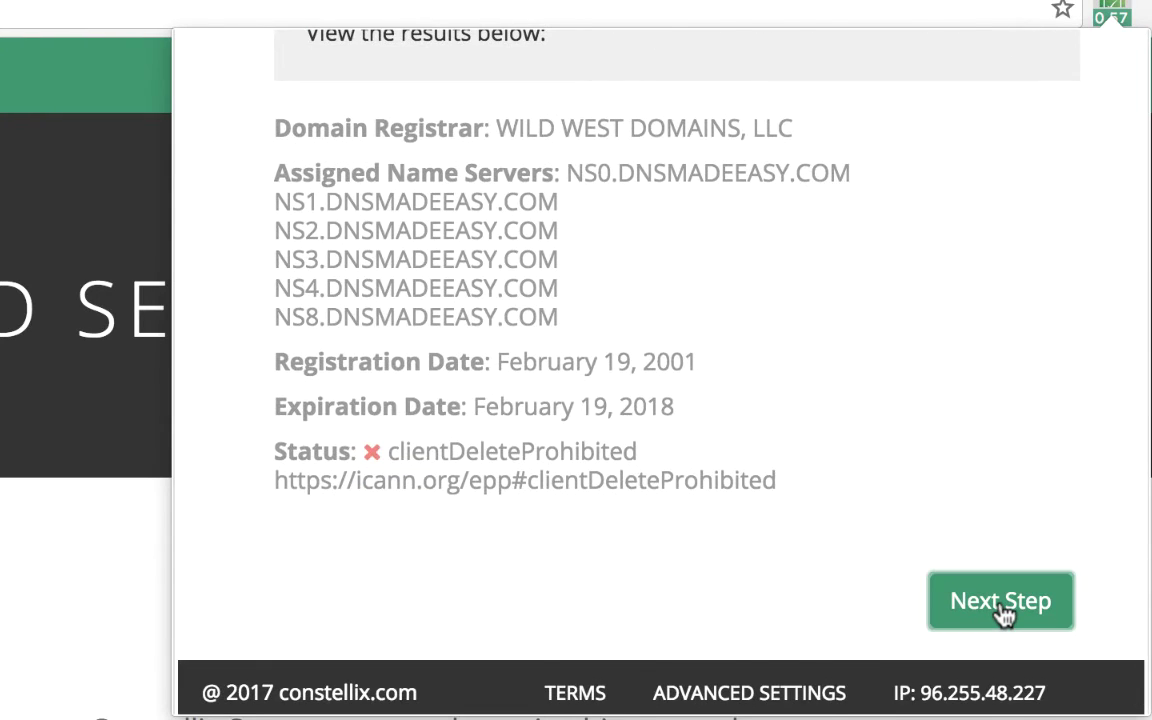
pyautogui.click(1001, 603)
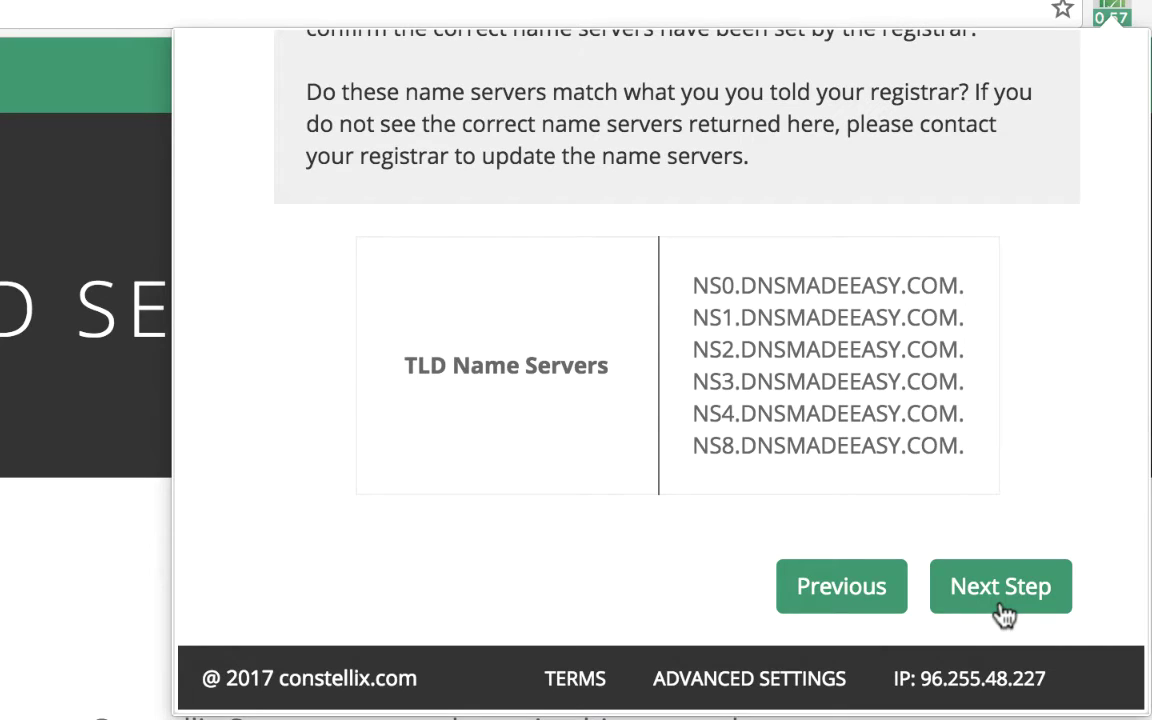
# Advance the domain's troubleshooting from the TLD name server check through the authoritative name server and port connectivity checks to Layer 7 Connectivity
pyautogui.click(972, 595)
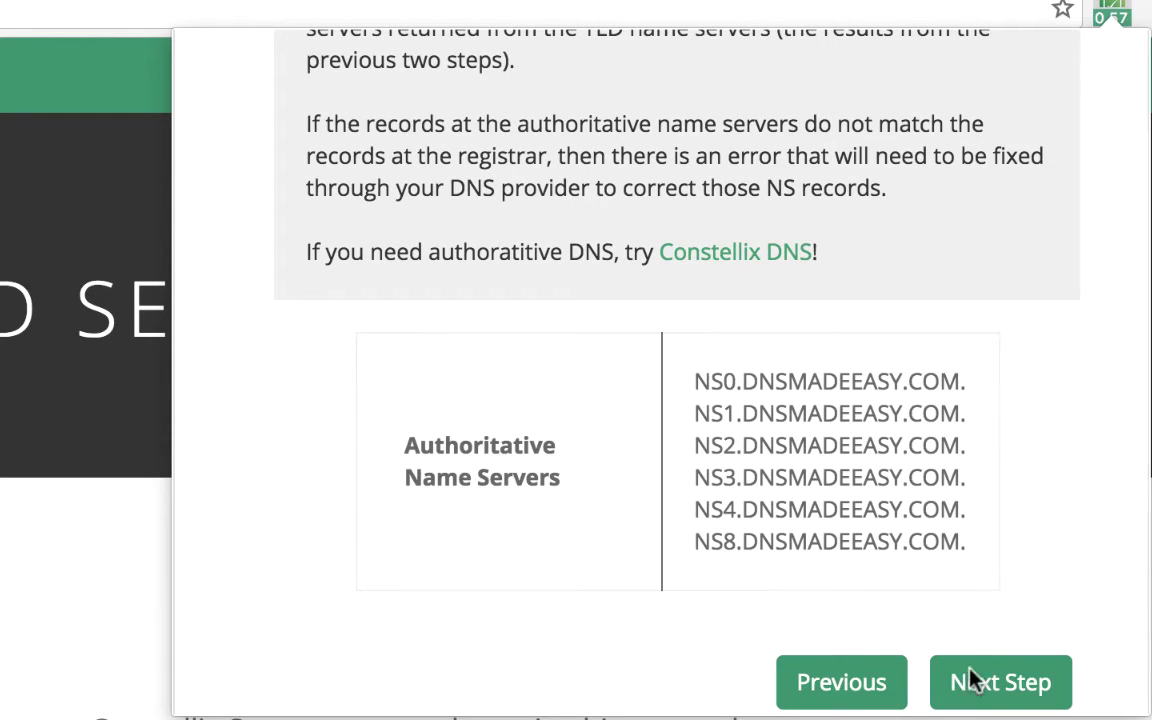
pyautogui.click(969, 674)
pyautogui.click(1030, 609)
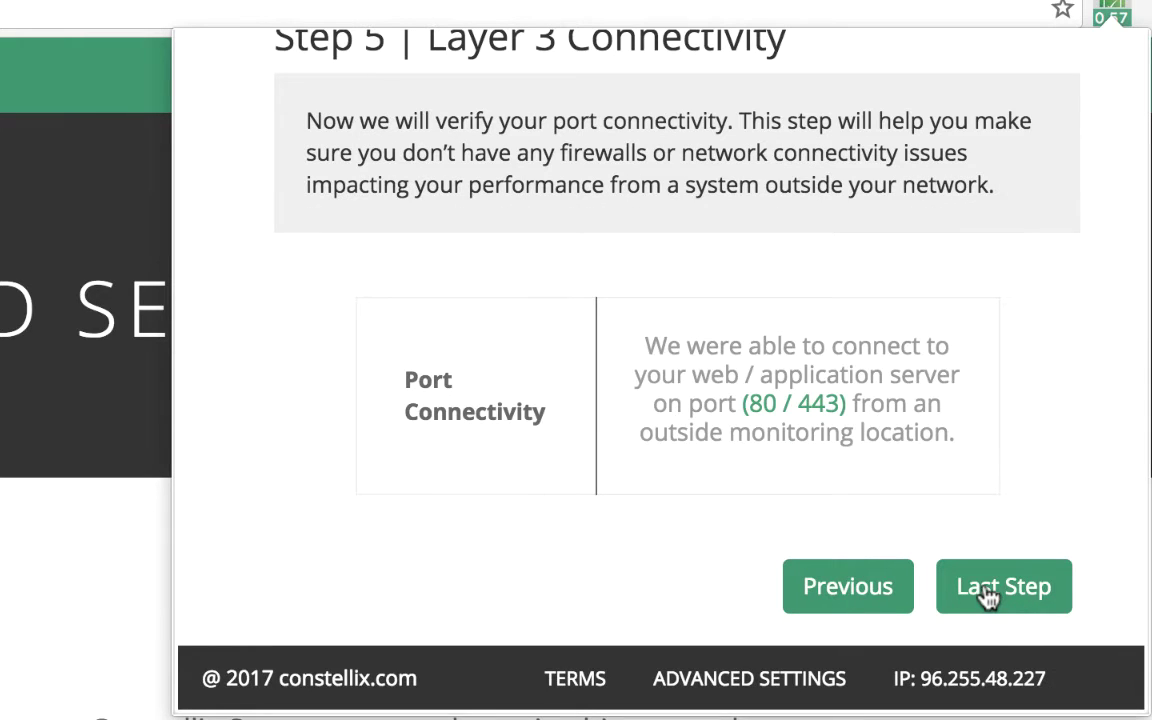
pyautogui.click(988, 594)
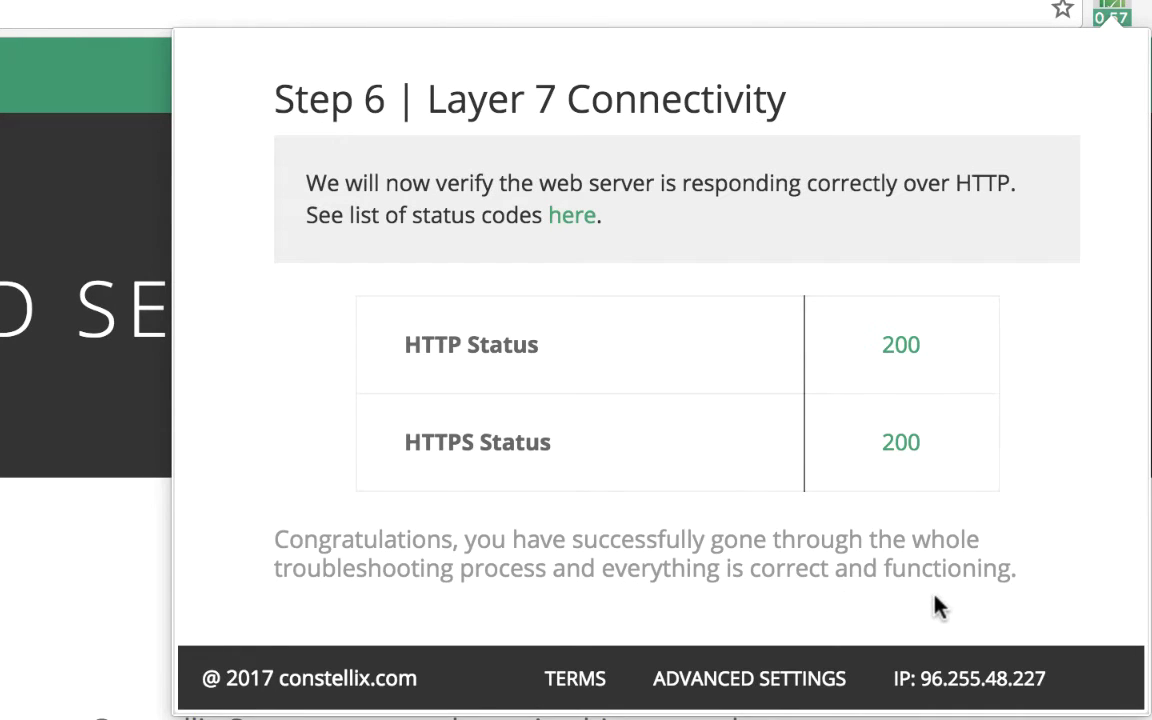
# Open the Sonar Lite Tools section in its own full-page view and bring up the list of available tools
pyautogui.scroll(5, 938, 605)
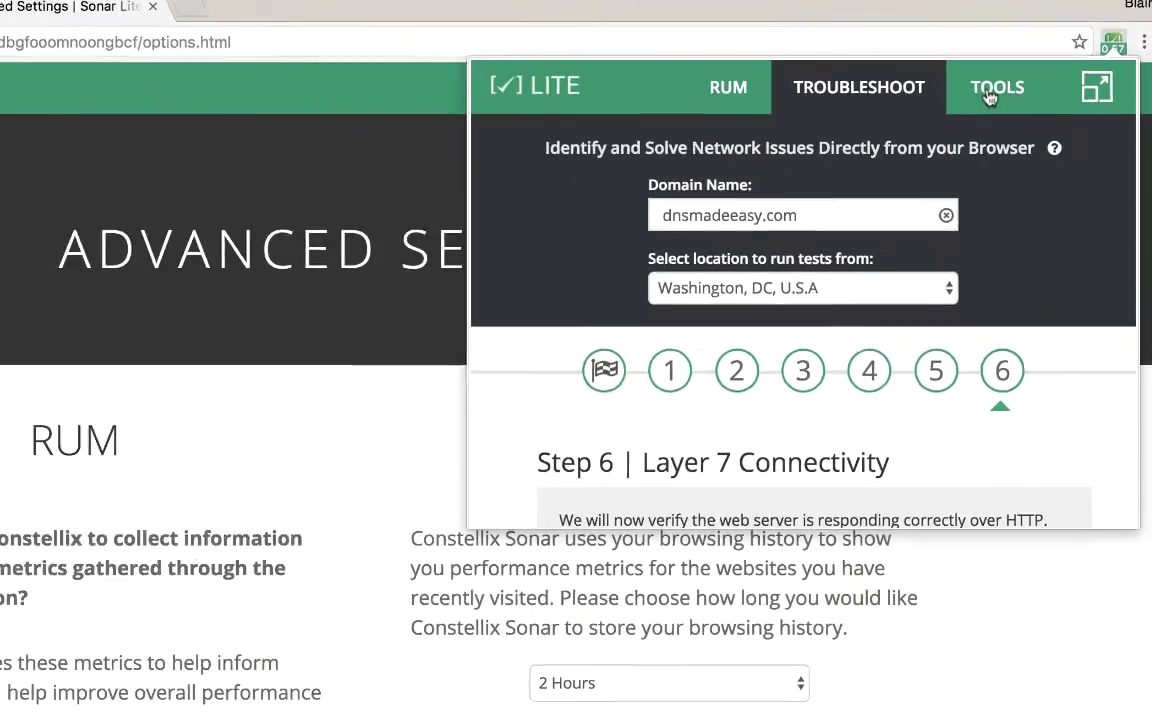
pyautogui.click(934, 108)
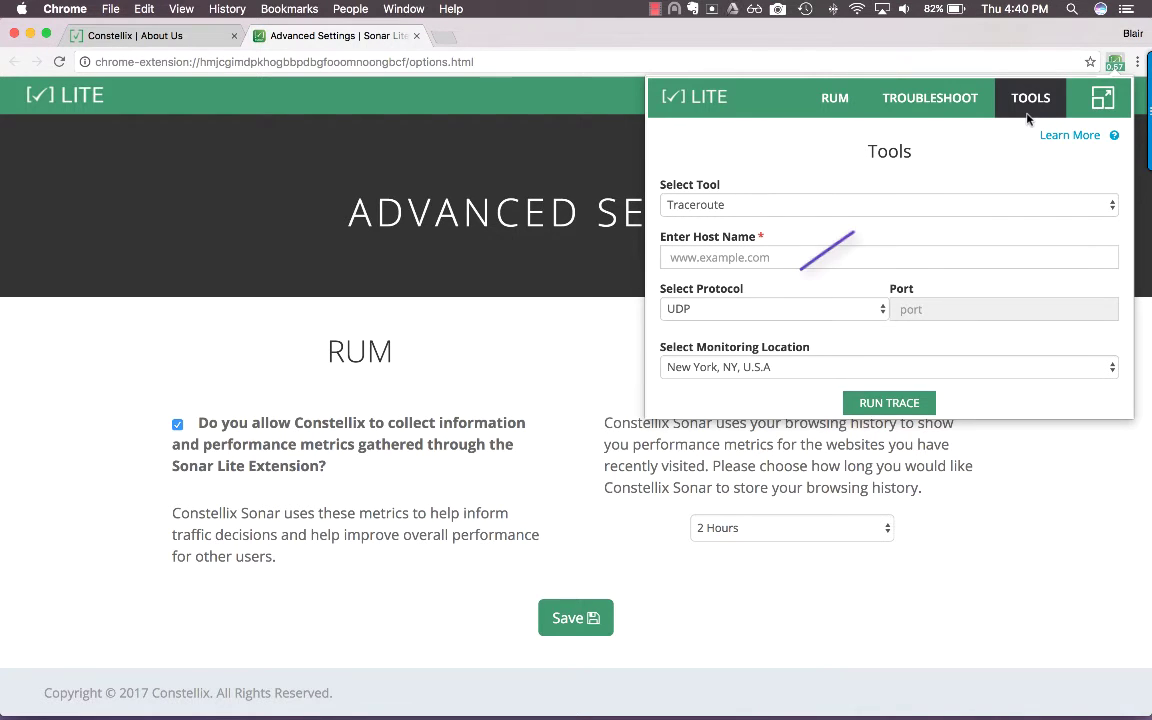
pyautogui.click(1104, 100)
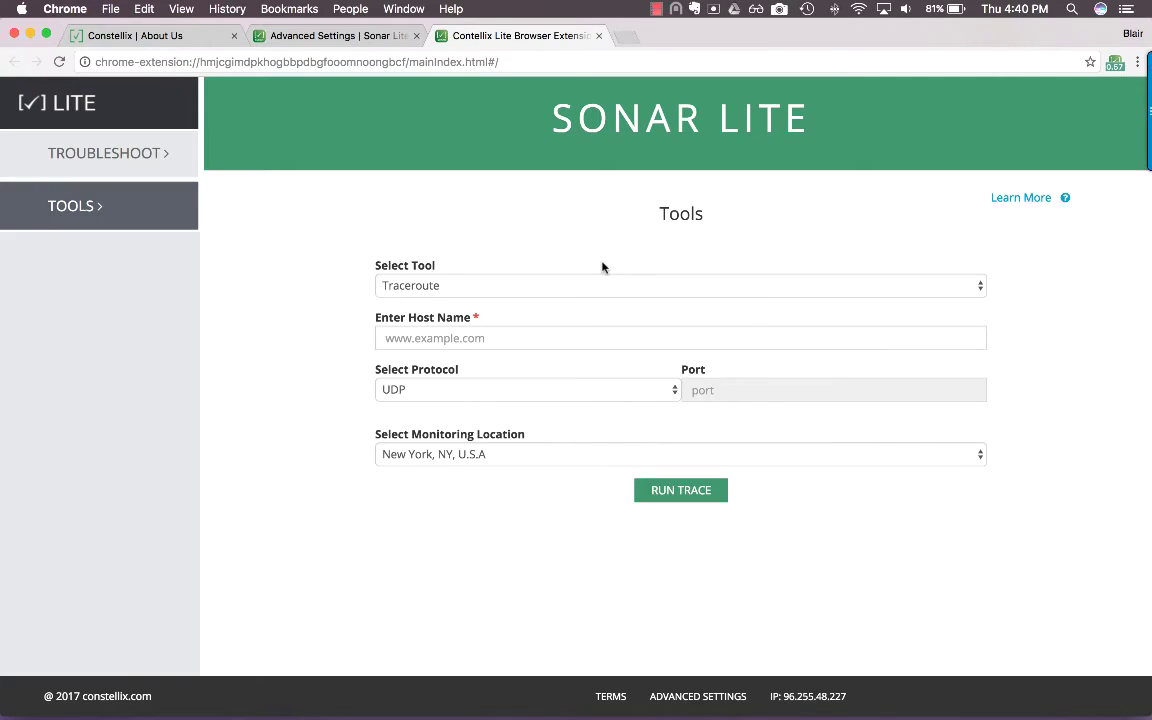
pyautogui.click(632, 285)
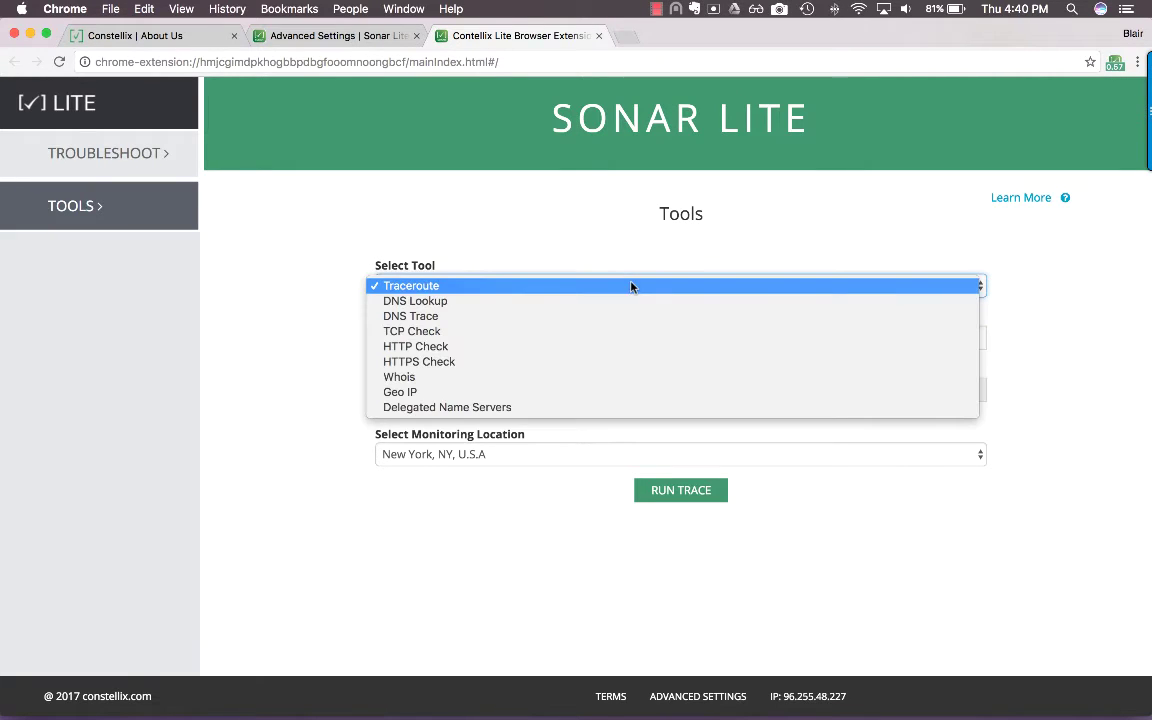
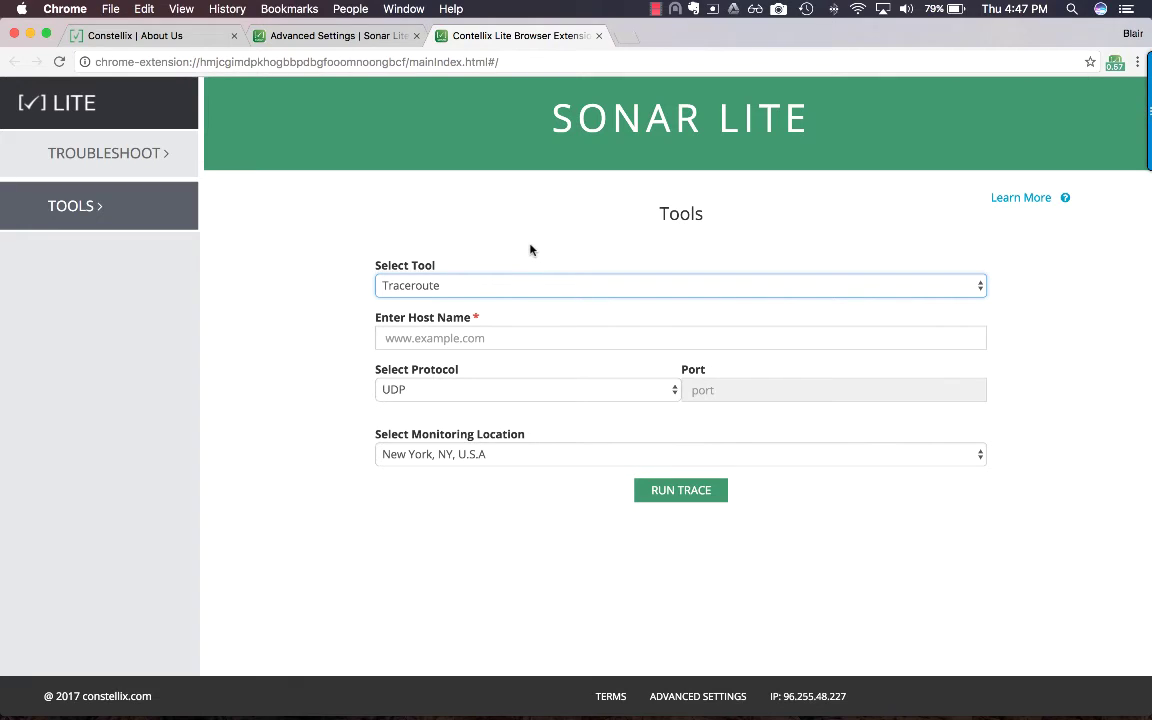
# Examine the options offered by the DNS Lookup tool and the DNS Trace tool
pyautogui.click(545, 286)
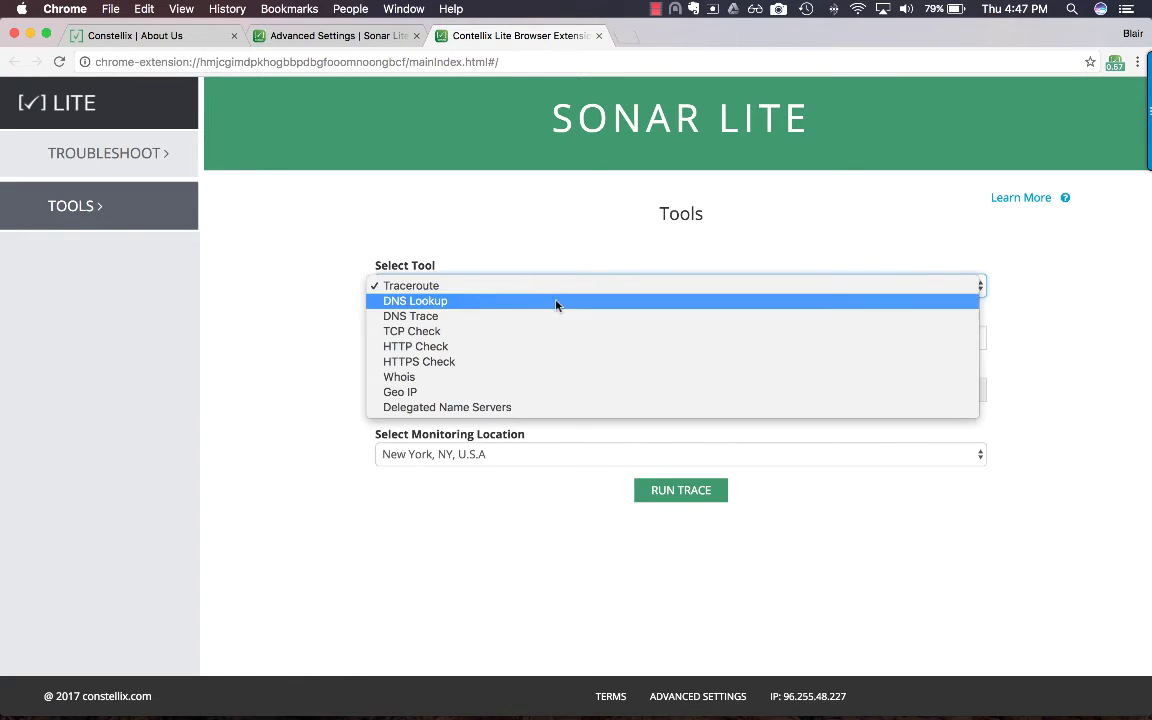
pyautogui.click(560, 306)
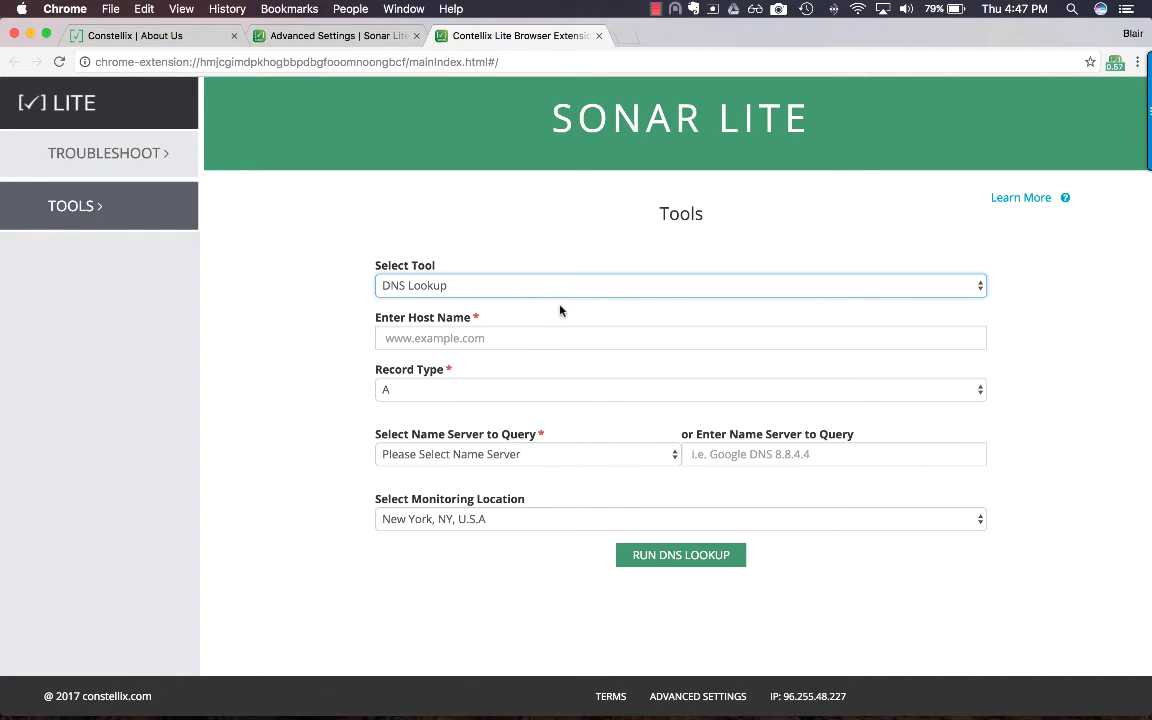
pyautogui.click(538, 290)
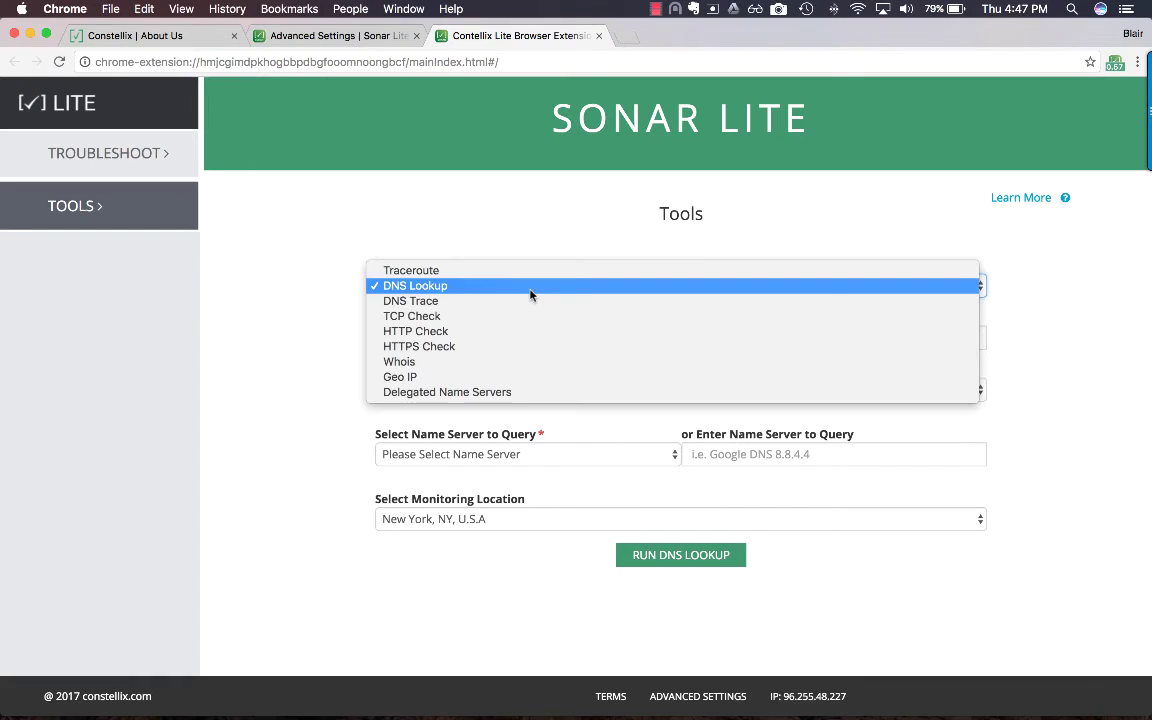
pyautogui.click(530, 304)
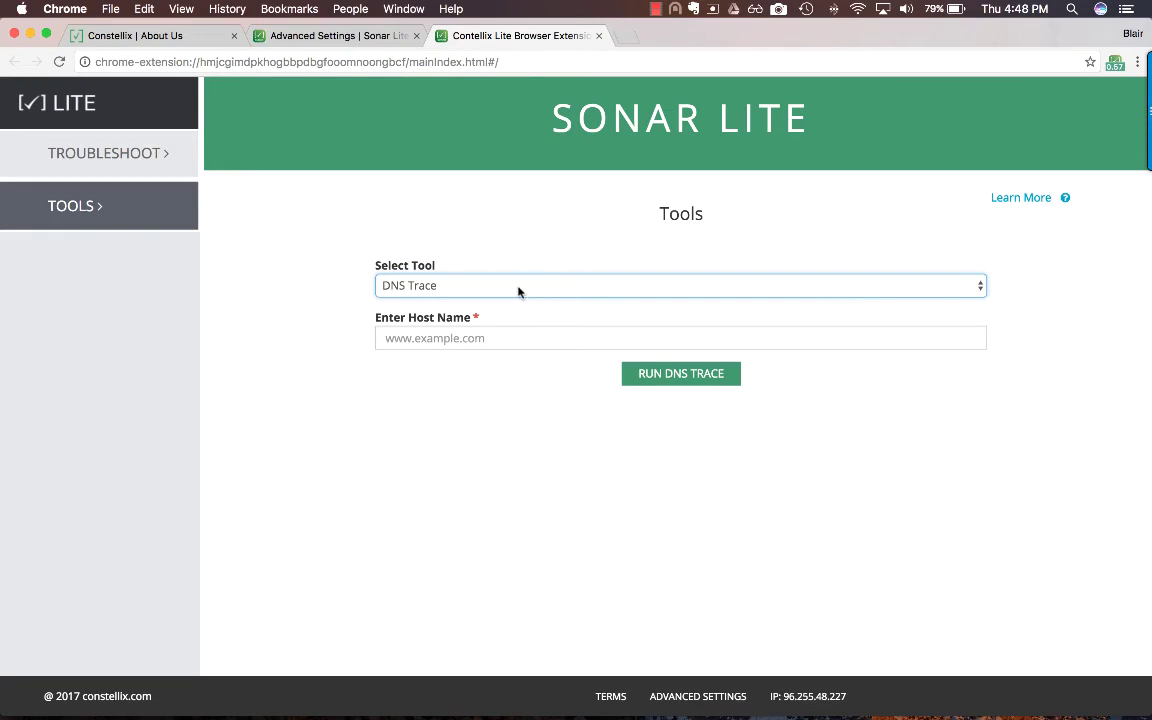
# Examine the settings of the connectivity tools in turn: TCP Check, HTTP Check and HTTPS Check
pyautogui.click(517, 289)
pyautogui.click(515, 303)
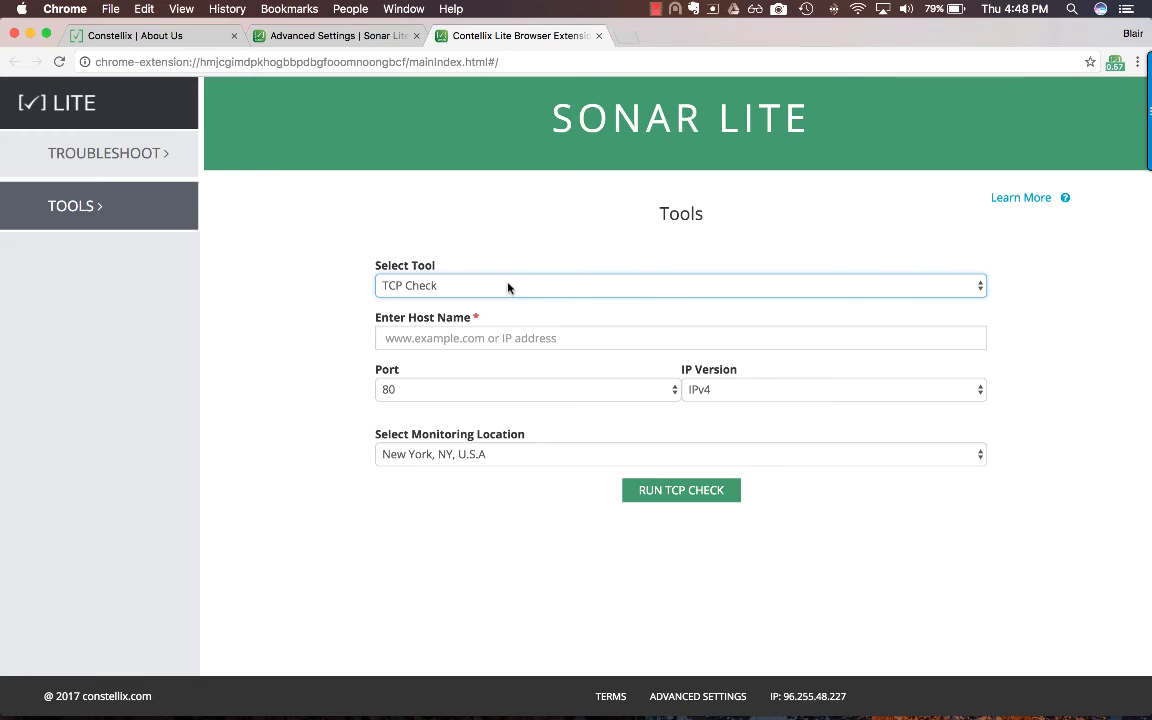
pyautogui.click(509, 285)
pyautogui.click(513, 300)
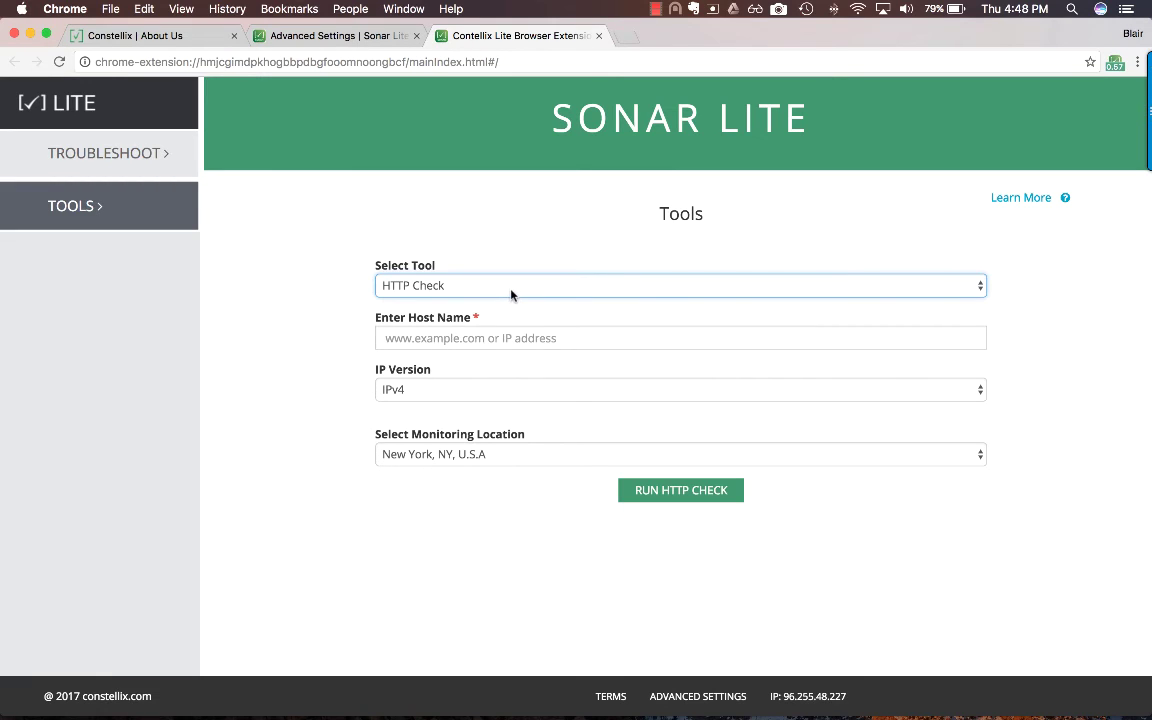
pyautogui.click(511, 294)
pyautogui.click(511, 305)
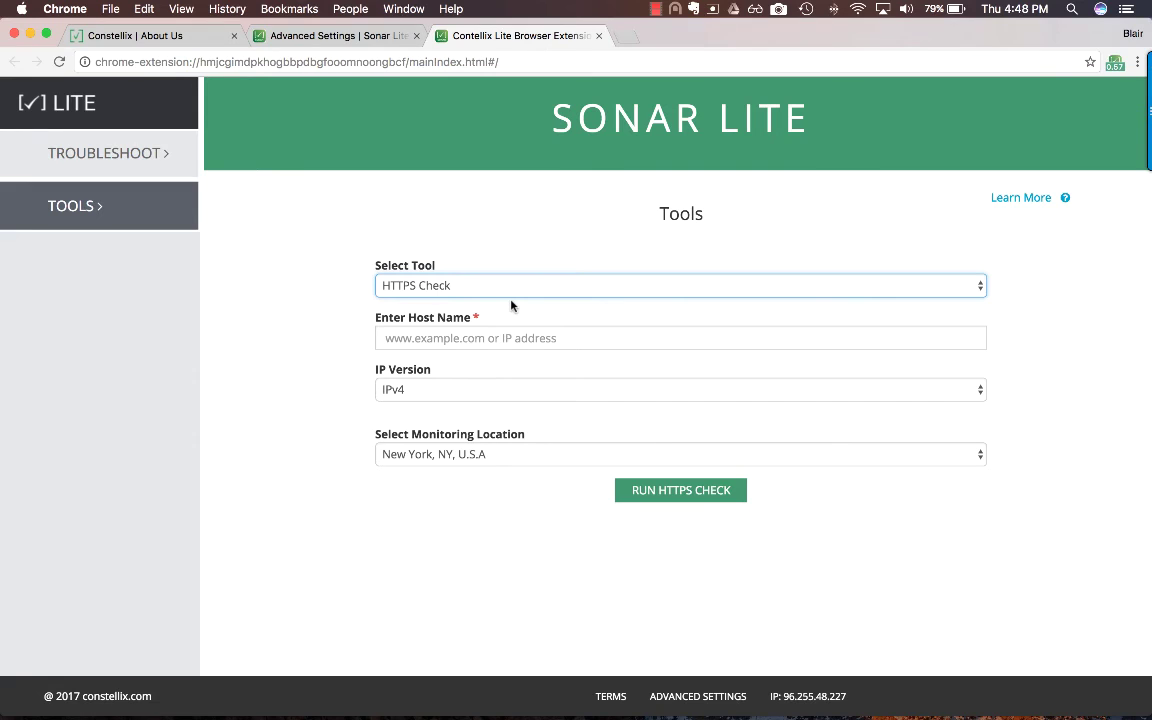
# Look through the Whois and Geo IP tools, finishing with the Delegated Name Servers tool selected
pyautogui.click(491, 288)
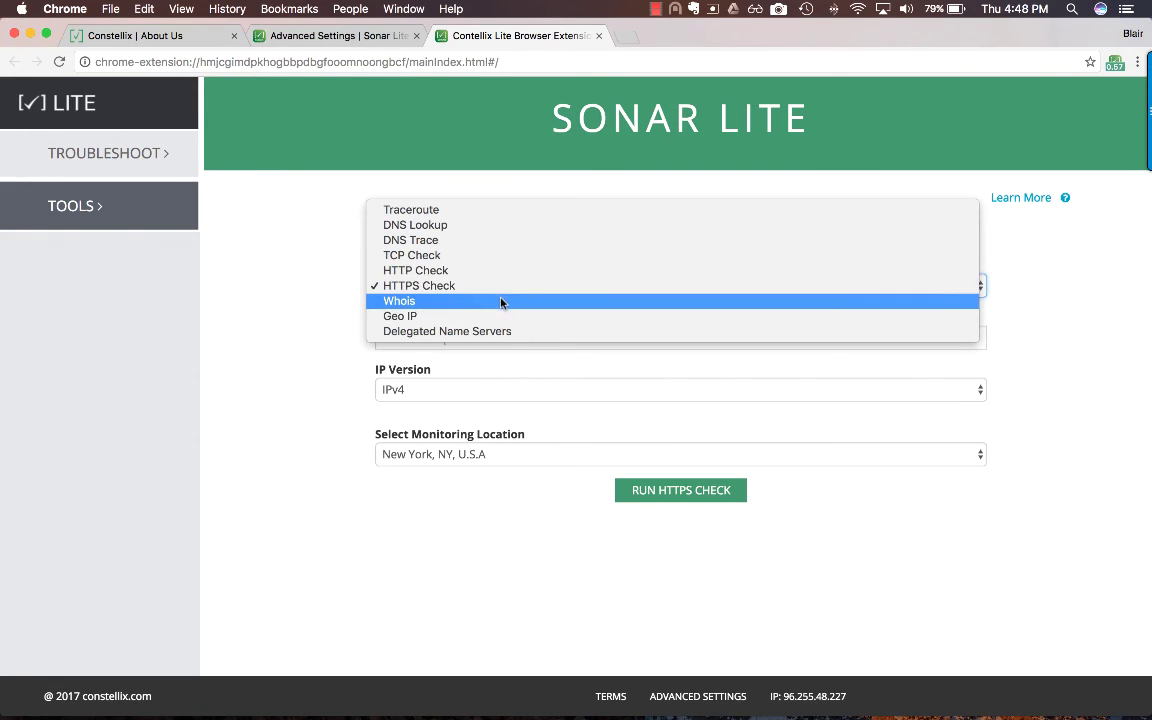
pyautogui.click(500, 301)
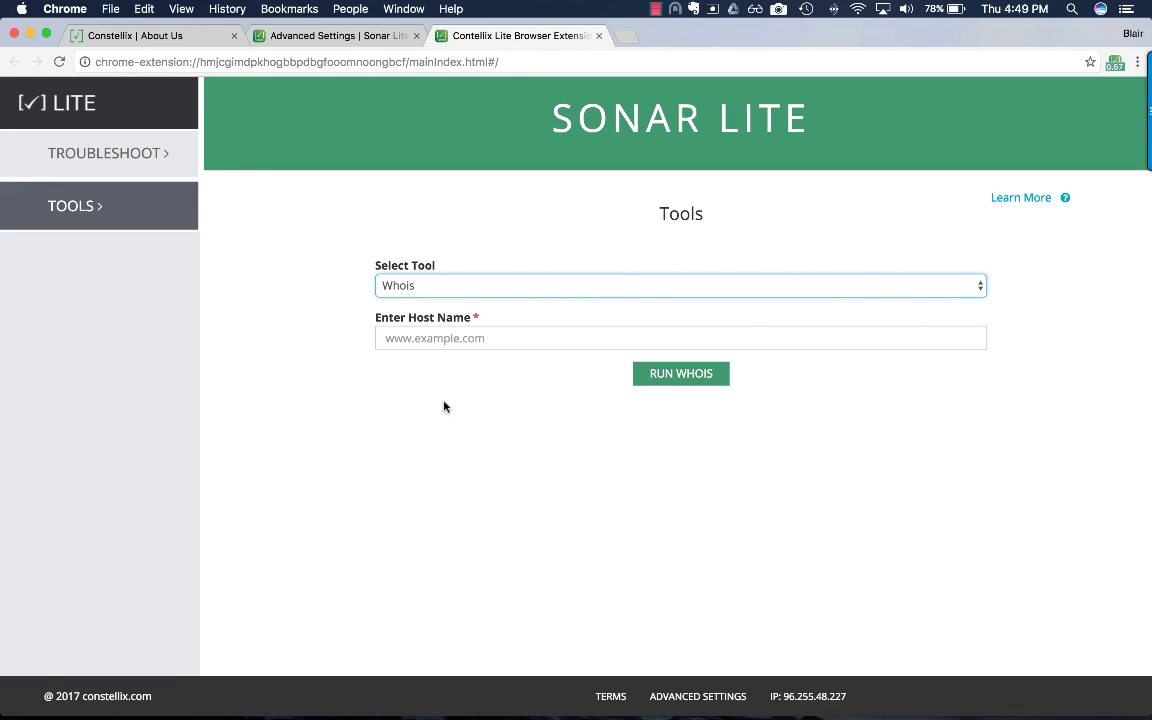
pyautogui.click(427, 286)
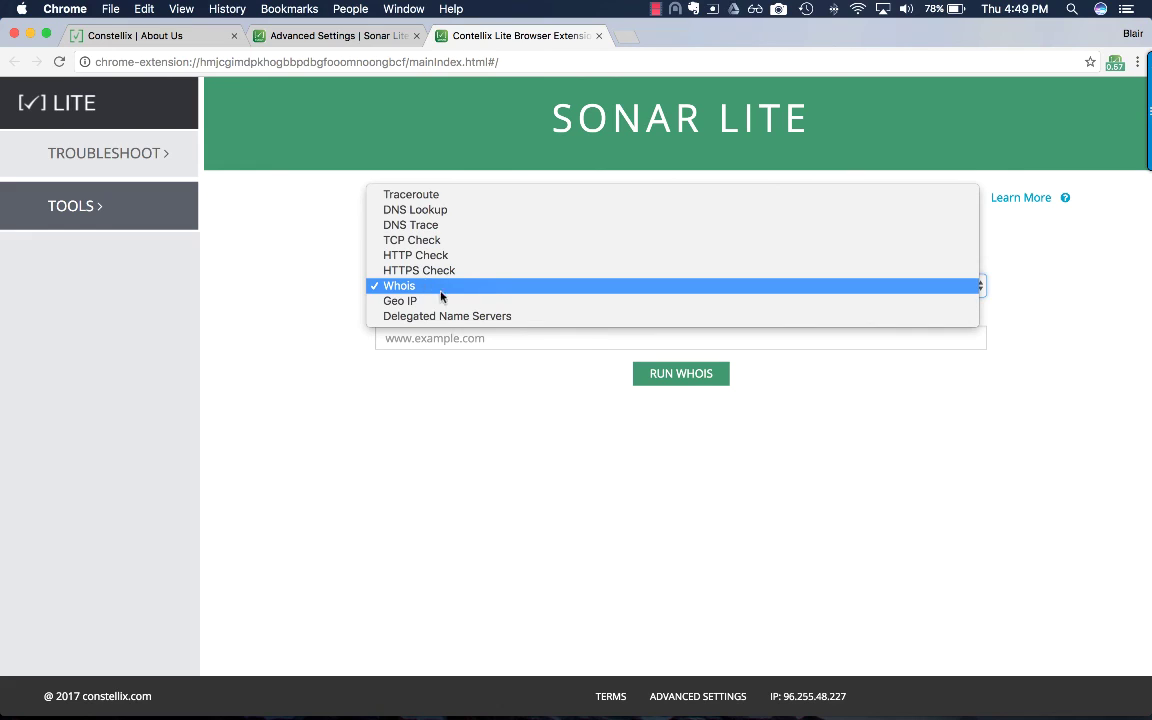
pyautogui.click(445, 301)
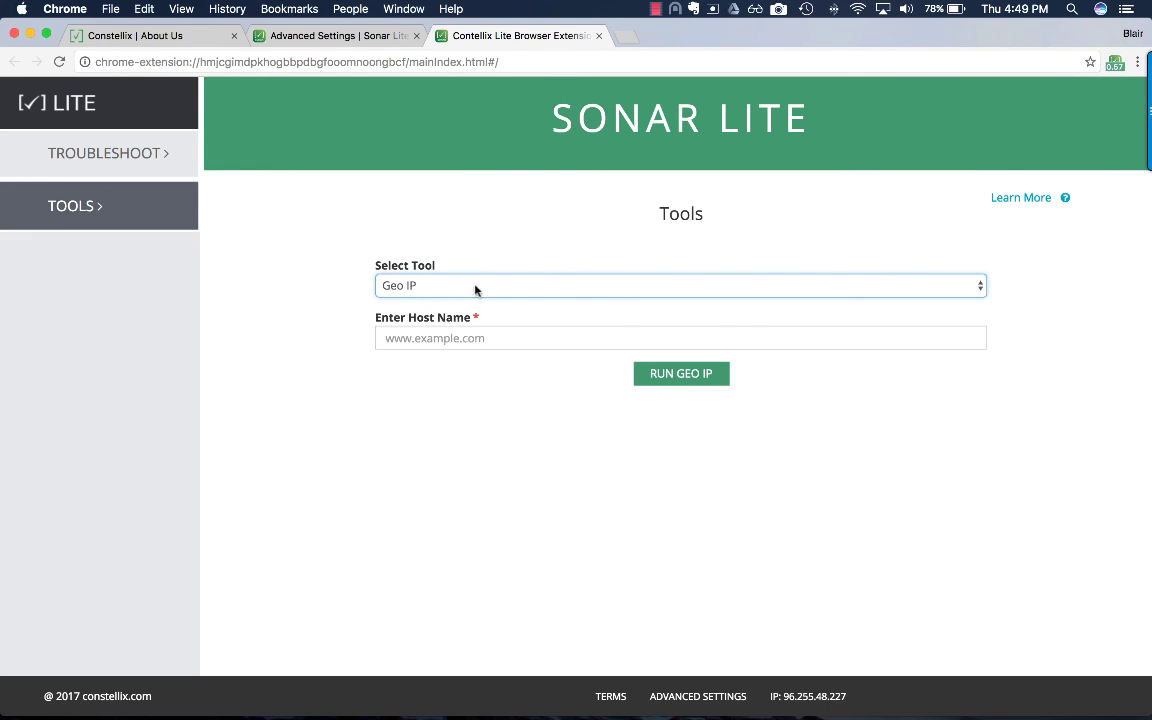
pyautogui.click(485, 288)
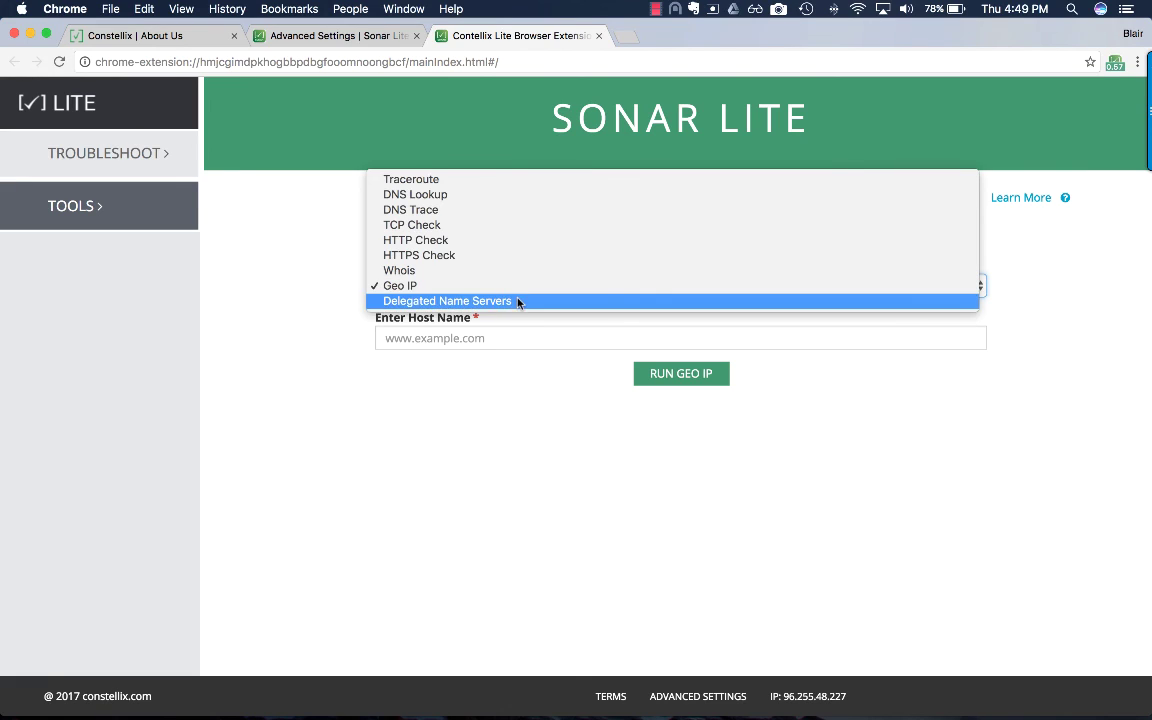
pyautogui.press('Escape')
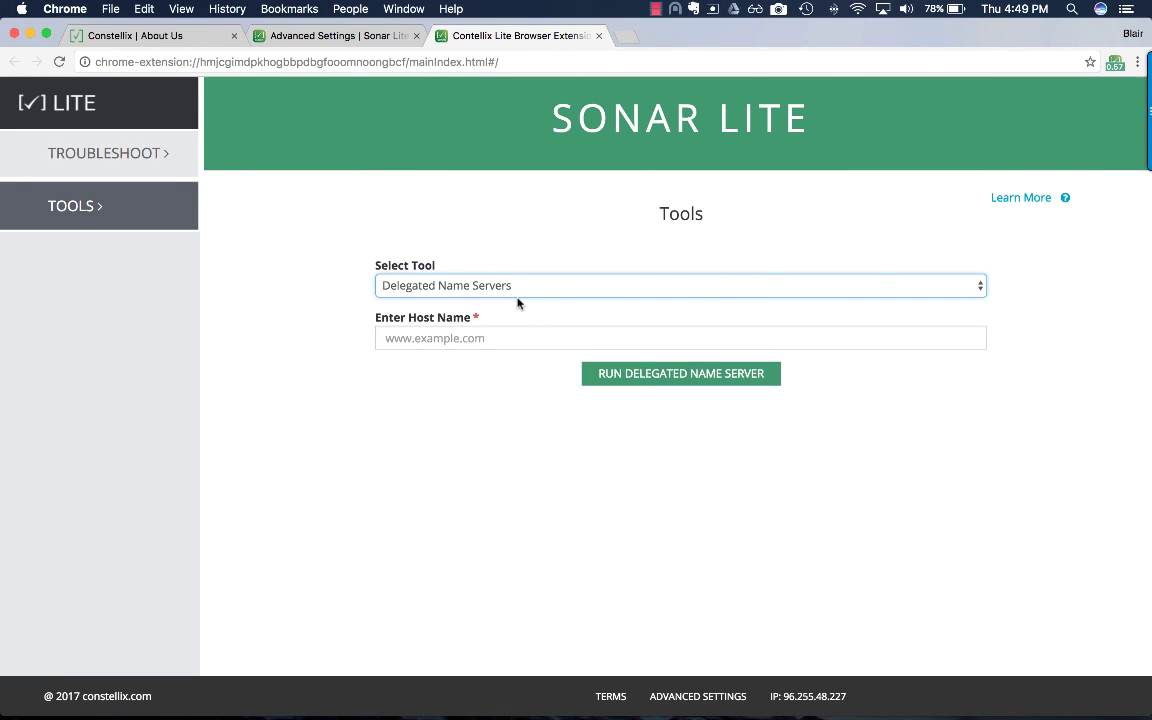